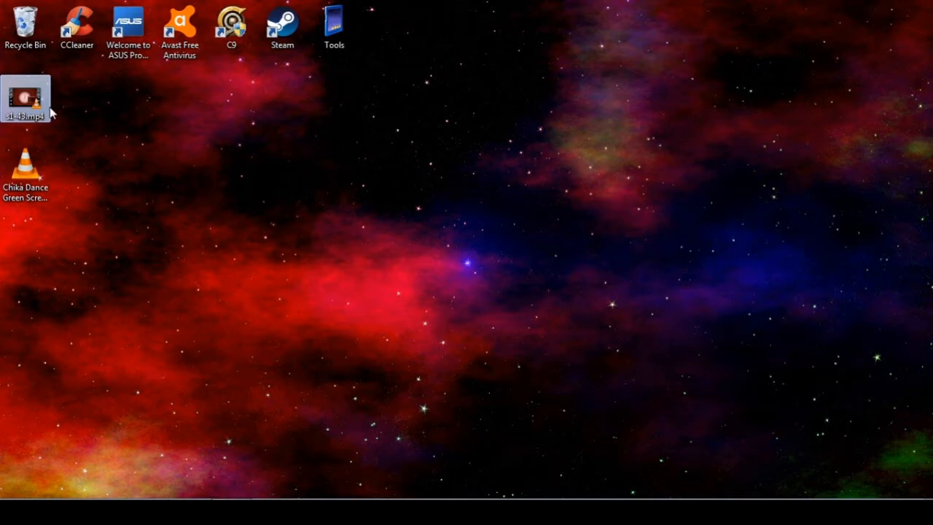
- Launch Blender 2.79 from the desktop's Tools folder, dismiss its splash screen, and close the folder window
click(26, 169)
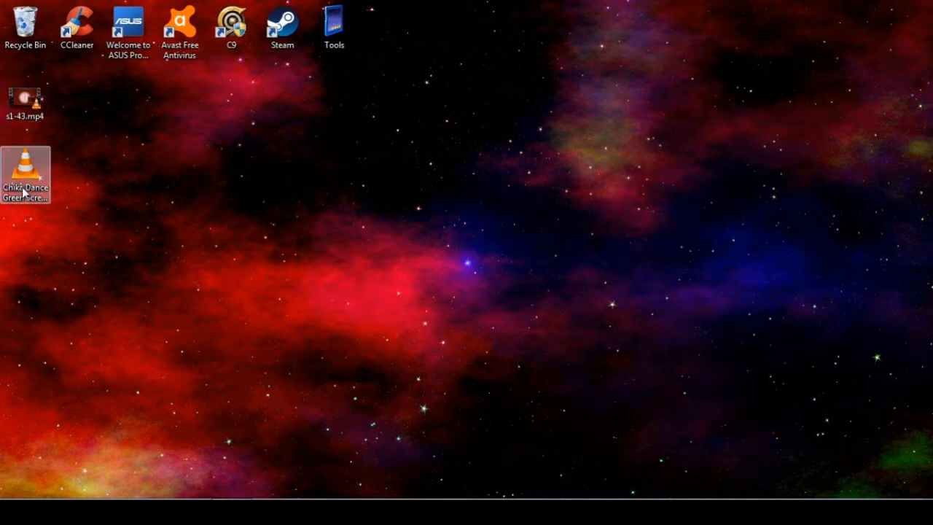
click(219, 247)
double_click(334, 23)
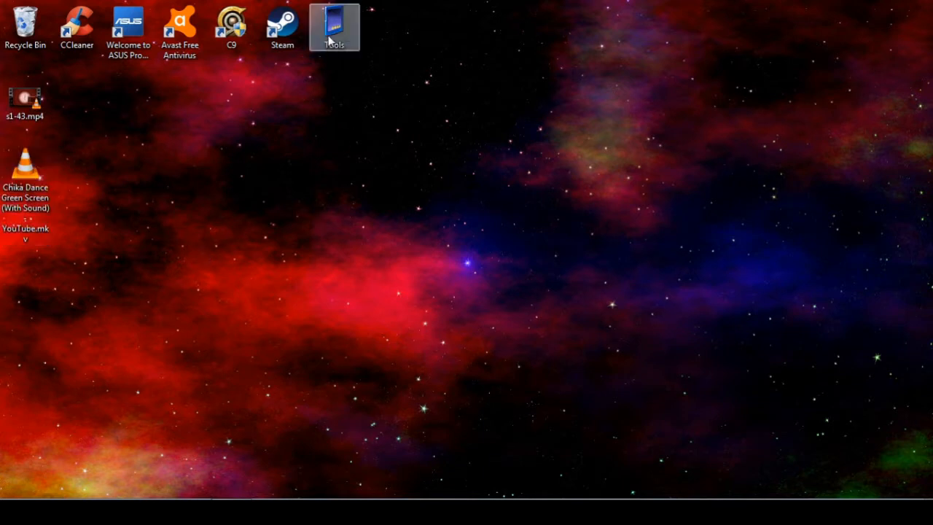
double_click(378, 173)
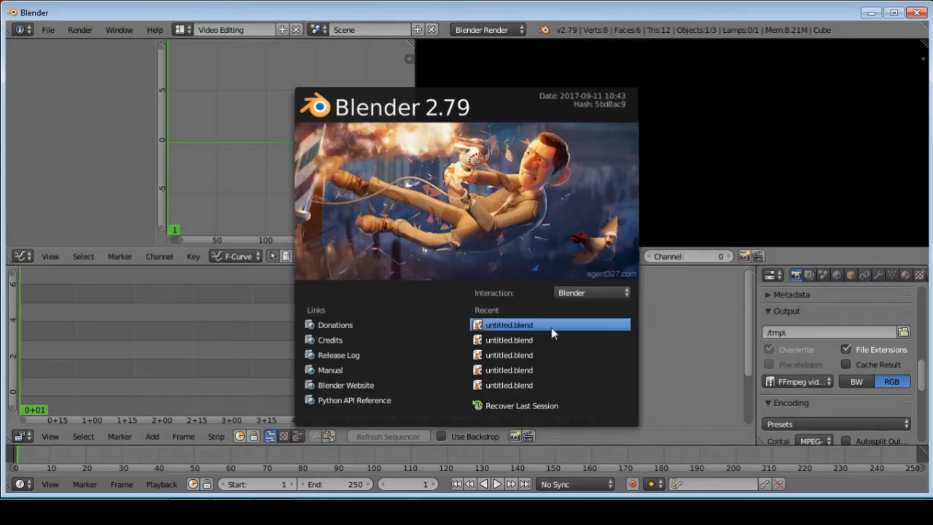
click(700, 319)
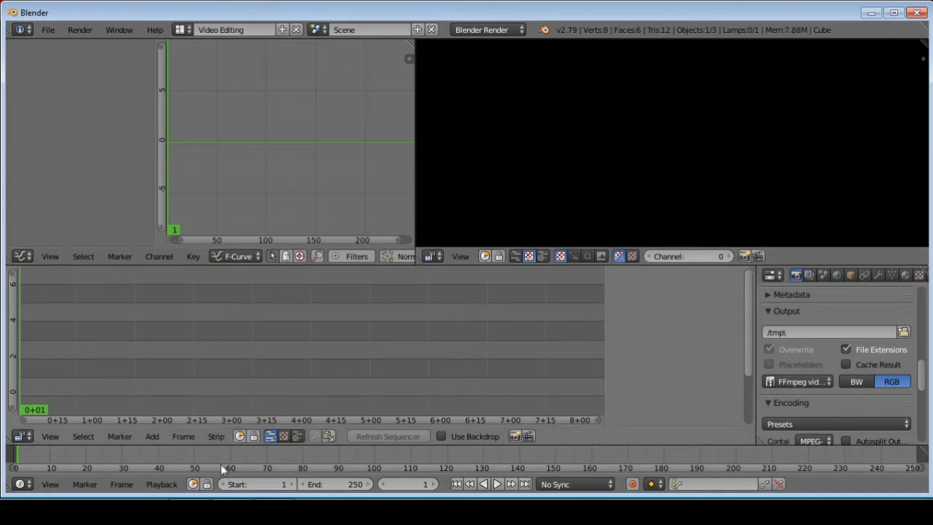
click(196, 512)
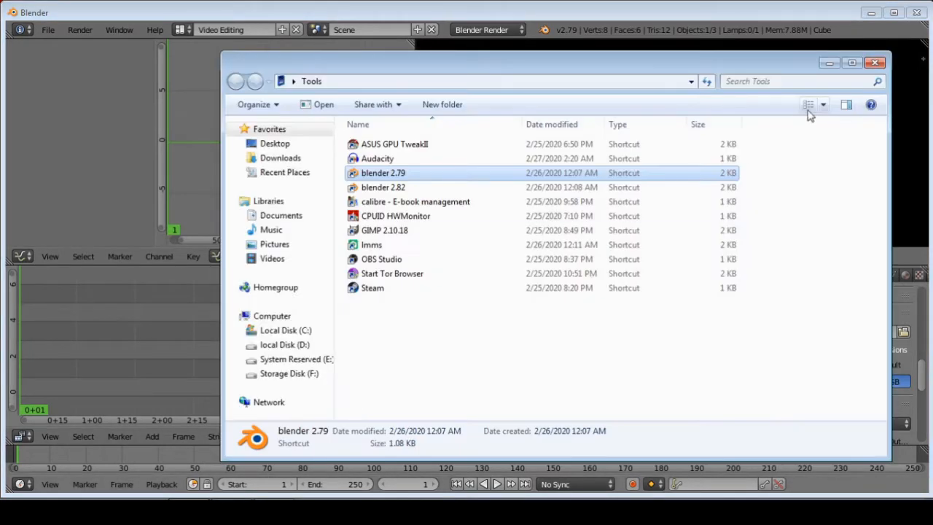
click(875, 63)
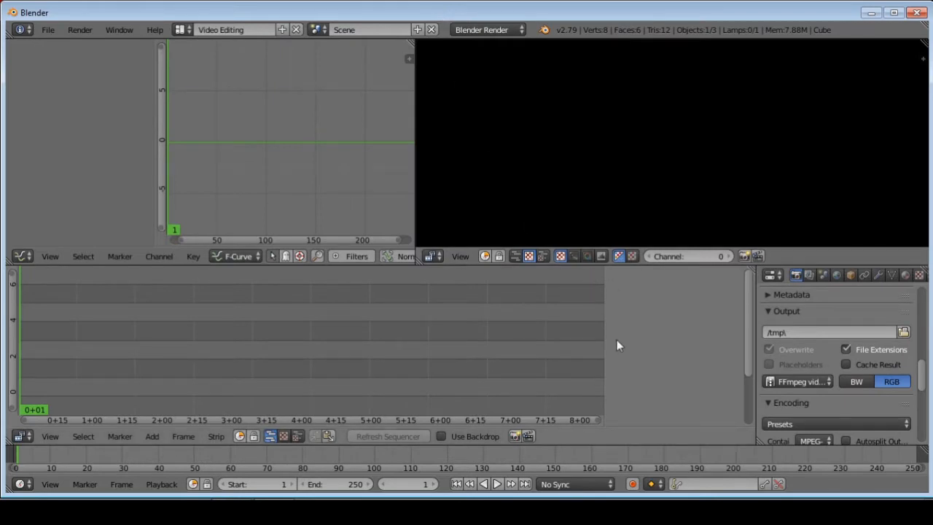
- Switch to the Compositing screen layout and expand the image editor over the 3D view area
click(181, 30)
click(207, 77)
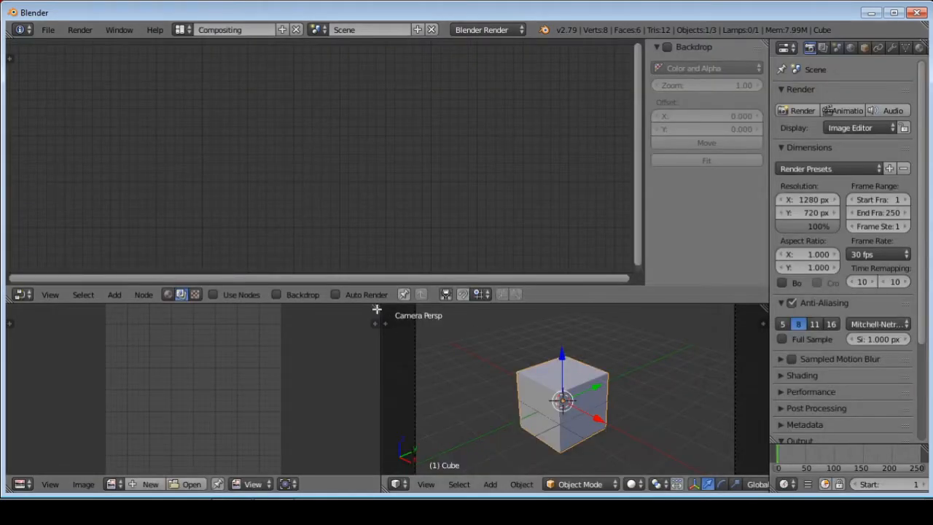
drag(377, 312, 468, 330)
scroll(539, 343, down, 2)
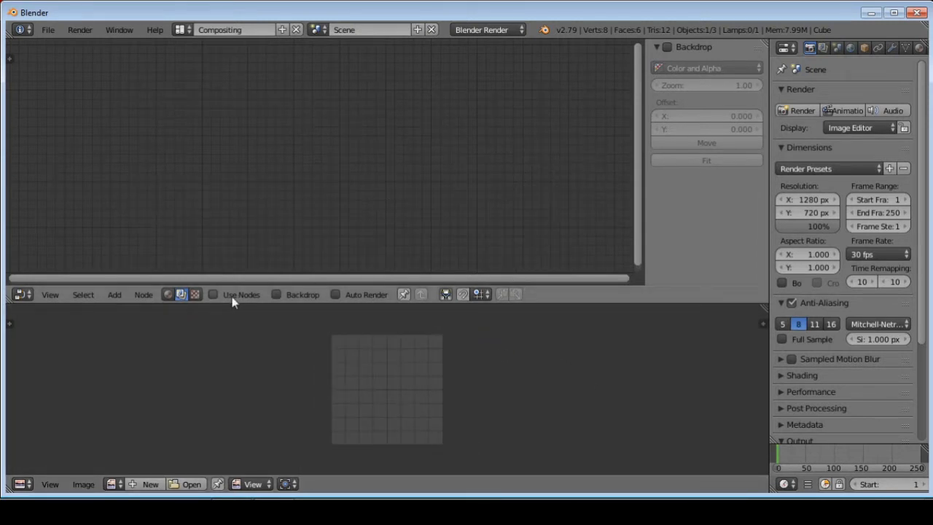
- Enable compositing nodes, move the Composite node well away from the Render Layers node, and delete Render Layers
click(213, 294)
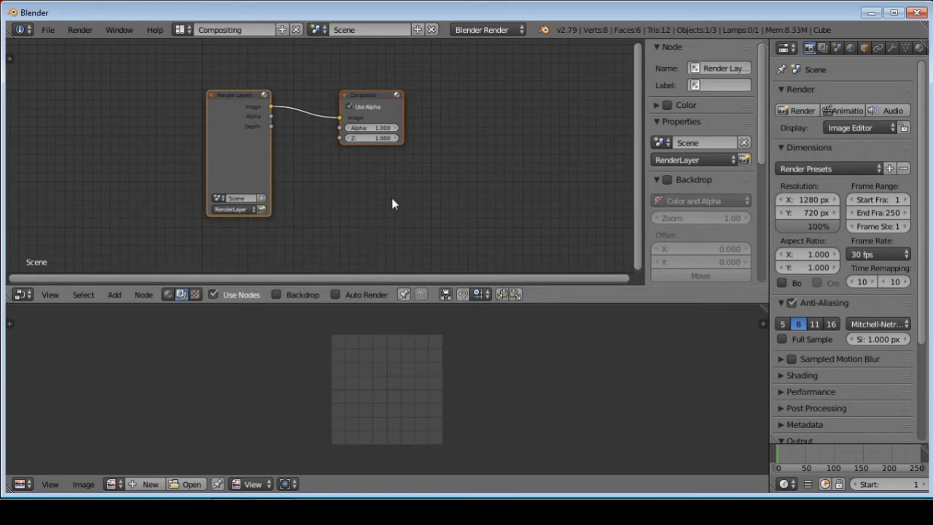
drag(369, 96, 538, 166)
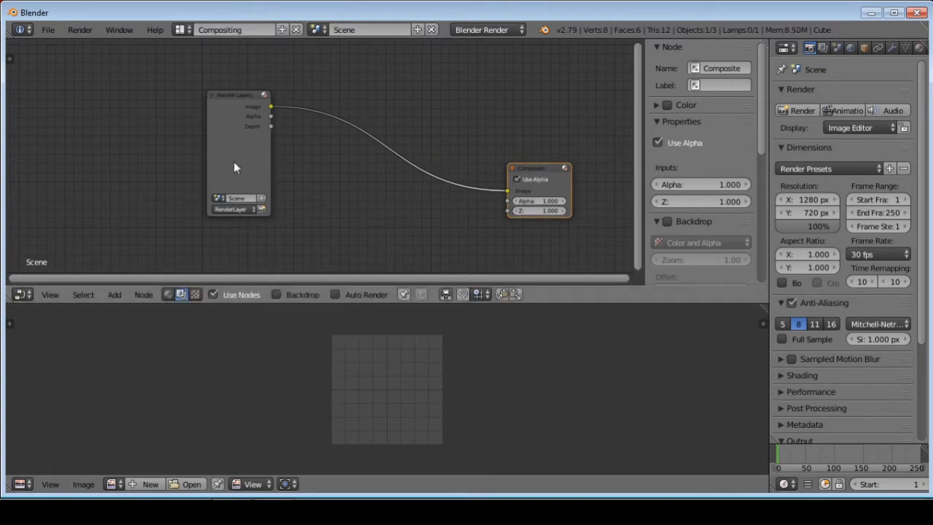
click(245, 132)
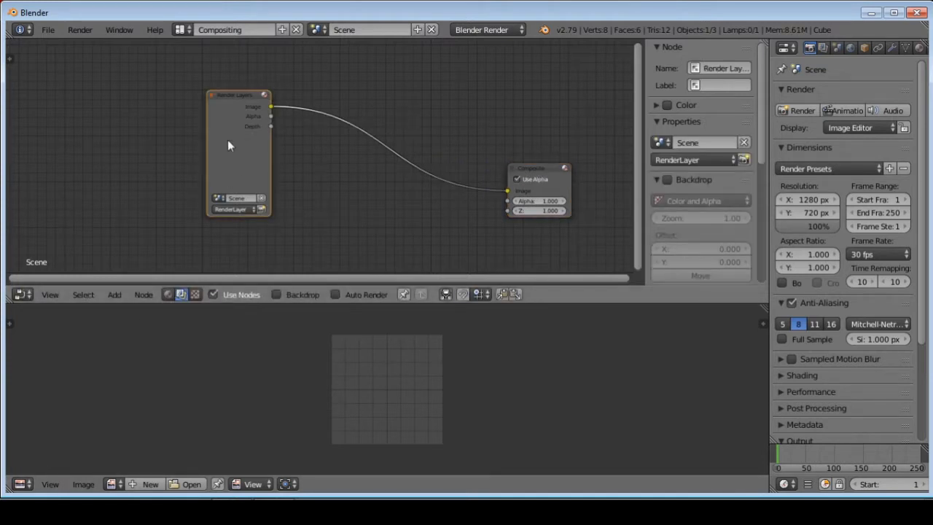
key(Delete)
- Add a Viewer output node and place it above and slightly left of the Composite node
click(115, 295)
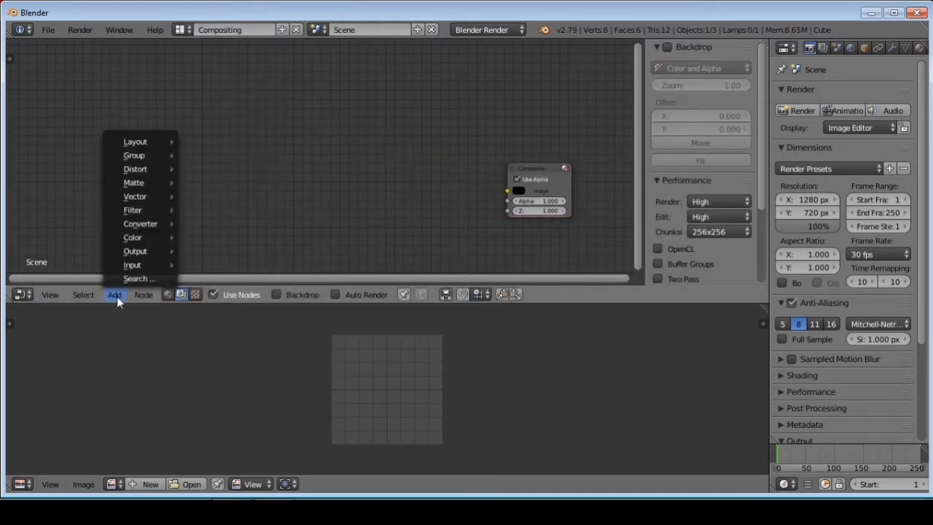
mouse_move(139, 253)
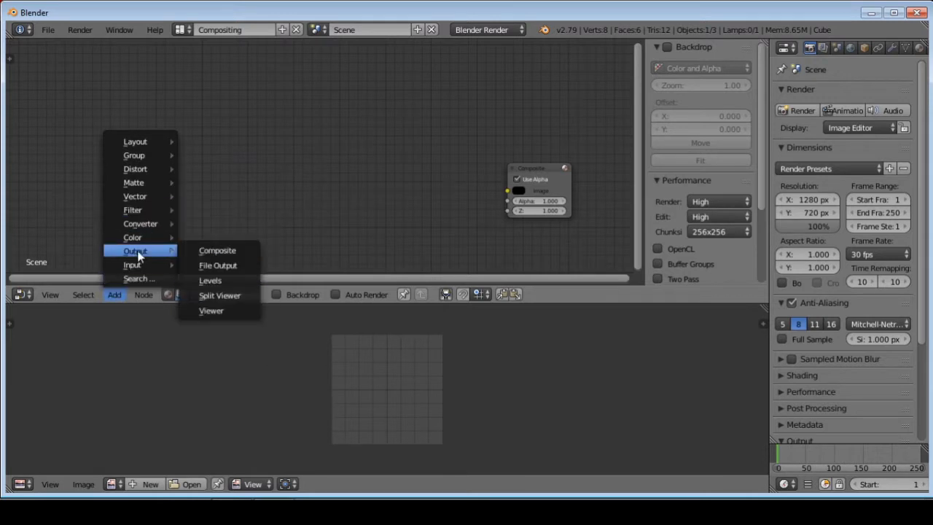
click(211, 312)
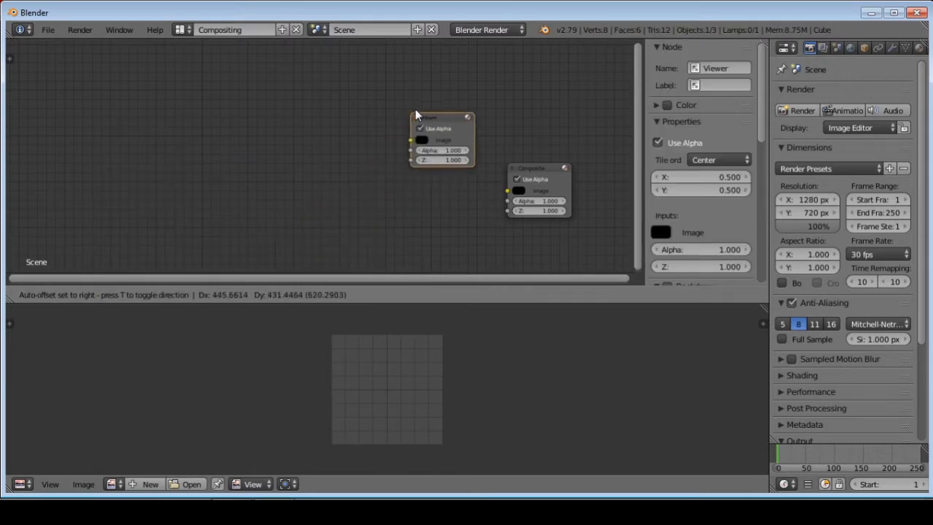
click(437, 82)
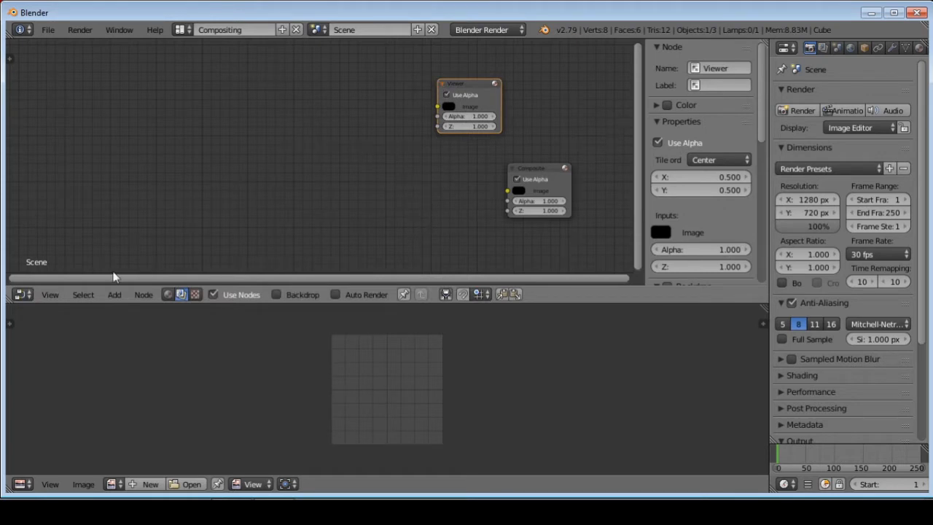
- Add a Movie Clip input node left of the Viewer and load Chika Dance Green Screen (With Sound) - YouTube.mkv from the Desktop
click(113, 294)
mouse_move(139, 263)
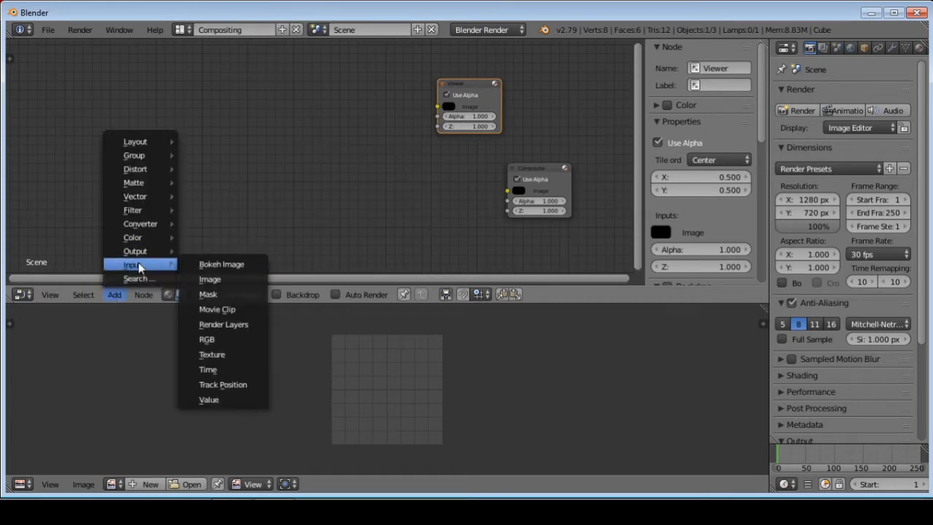
click(212, 309)
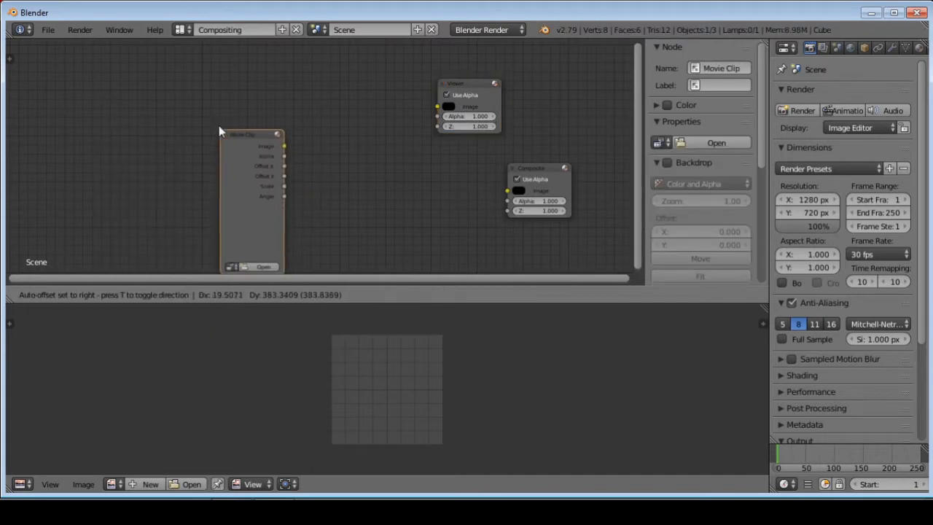
click(225, 215)
click(242, 216)
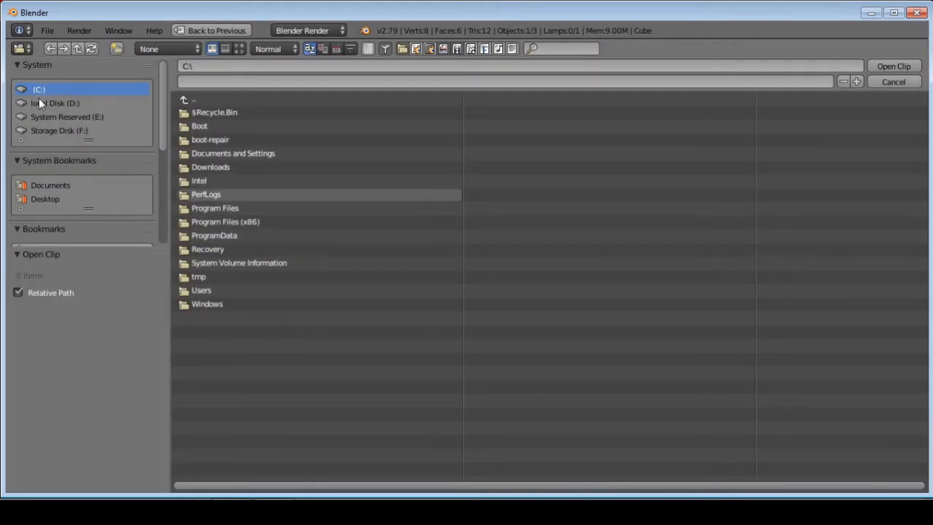
click(43, 199)
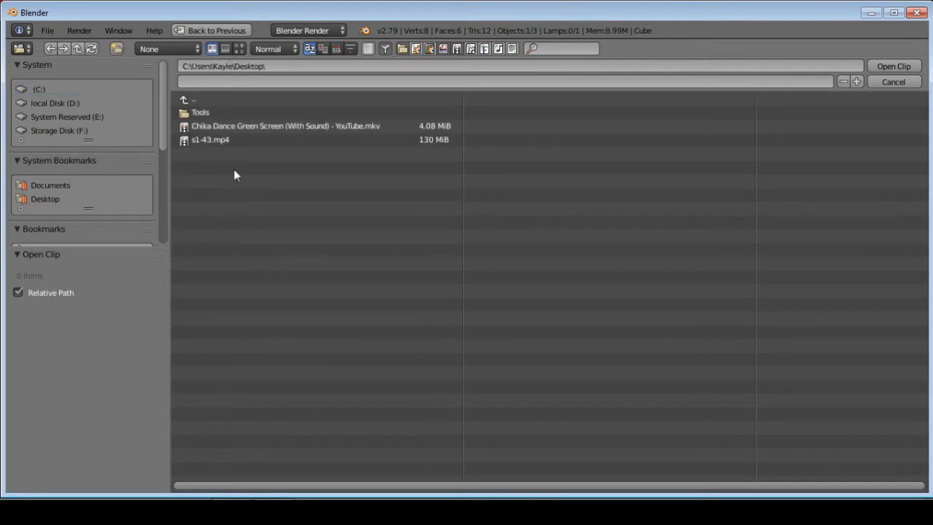
double_click(215, 125)
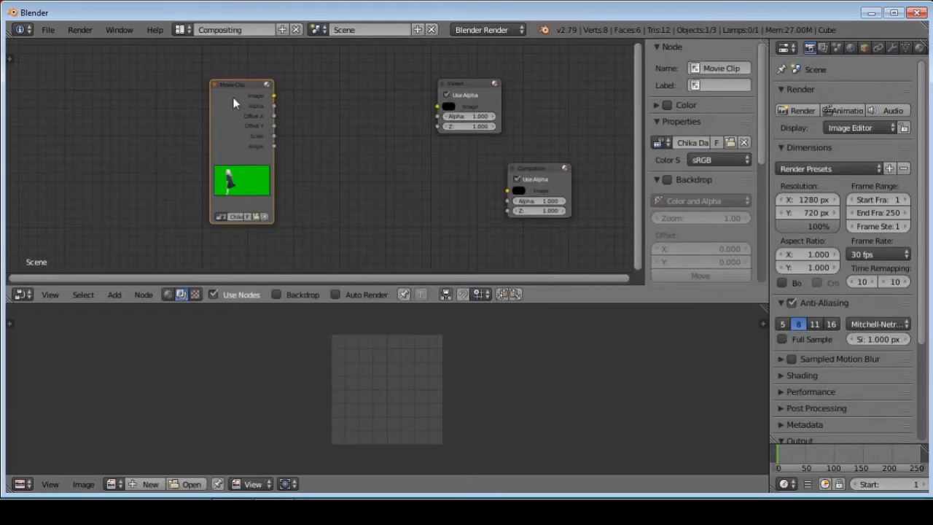
- Link the Movie Clip's Image output to the Viewer's Image input and display Viewer Node in the image editor
drag(234, 92, 437, 108)
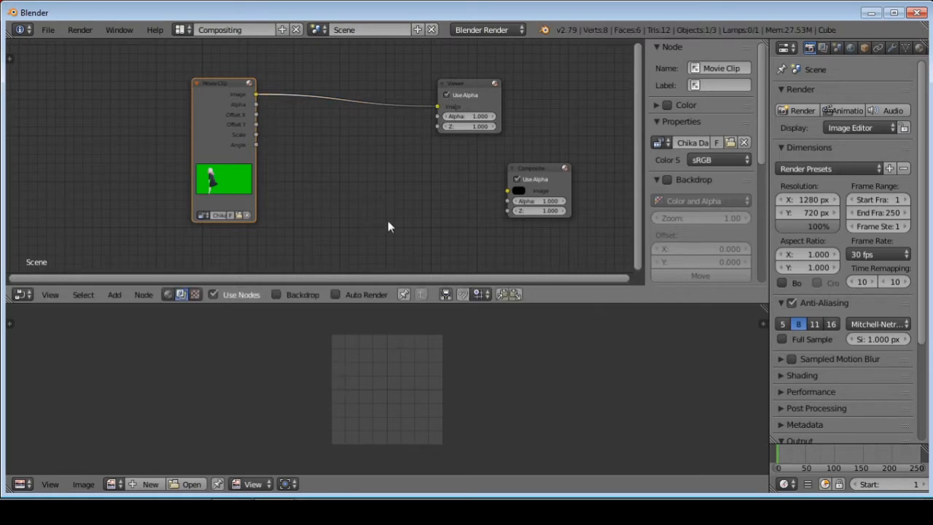
click(114, 485)
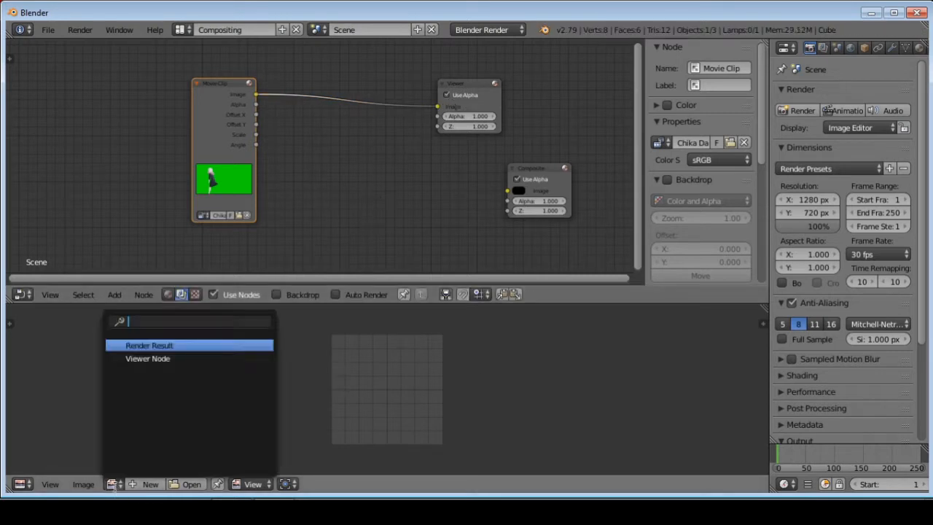
click(113, 485)
click(113, 484)
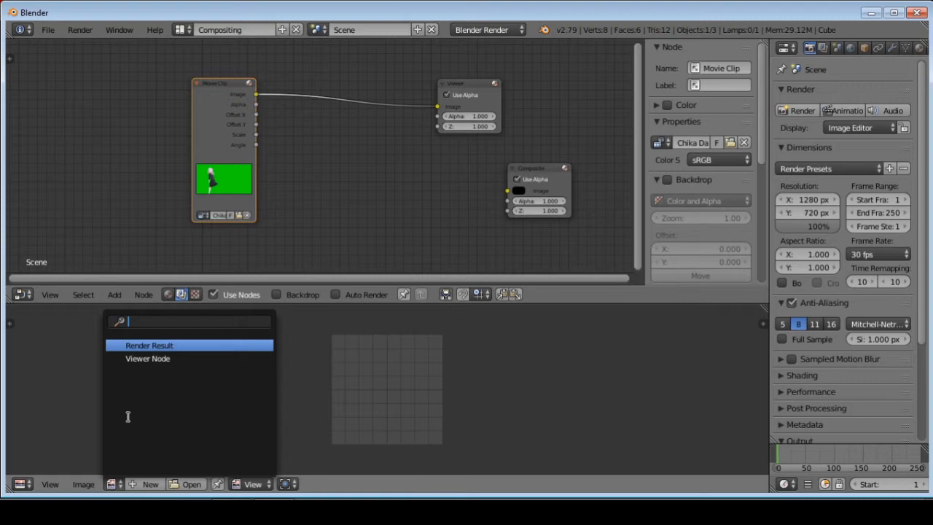
click(151, 358)
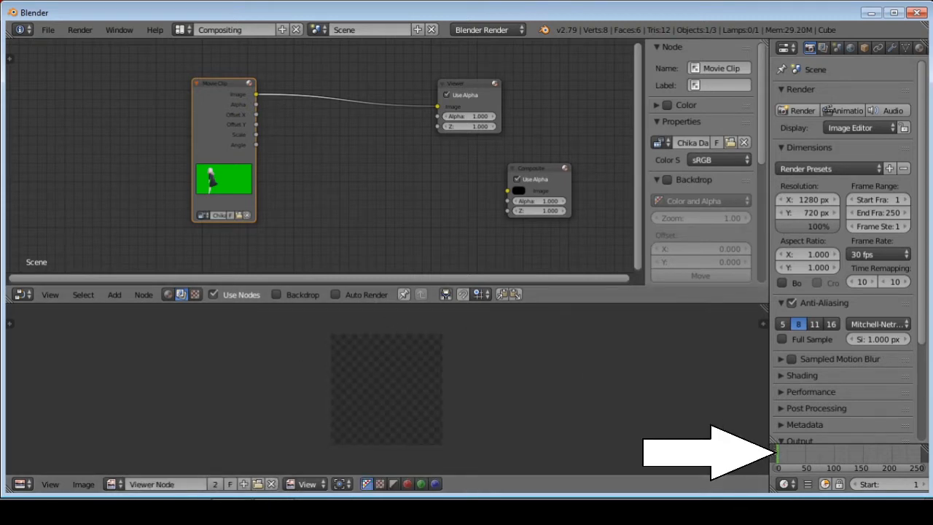
- Enlarge the timeline area and set the current frame to about 84, fitting the clip preview within the image editor
drag(772, 451, 751, 452)
drag(833, 442, 833, 421)
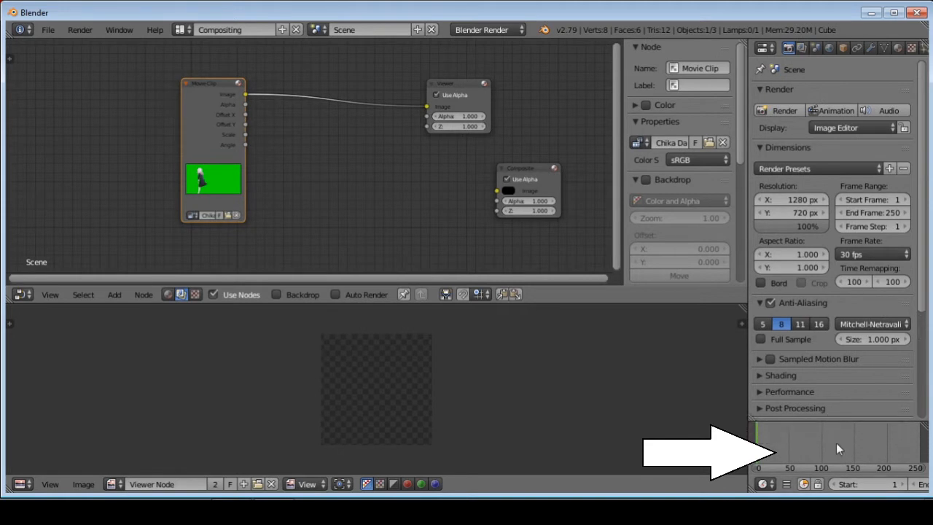
middle_drag(841, 450, 836, 447)
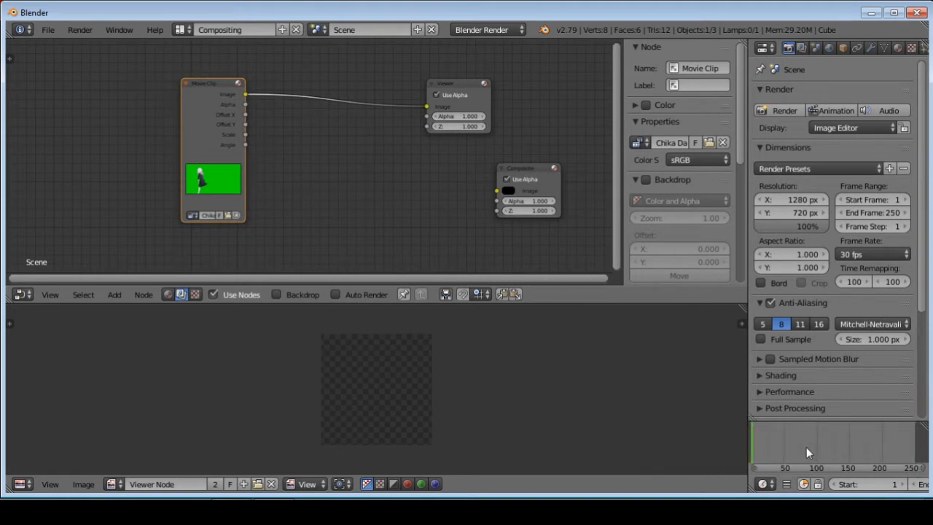
click(806, 447)
scroll(494, 400, down, 3)
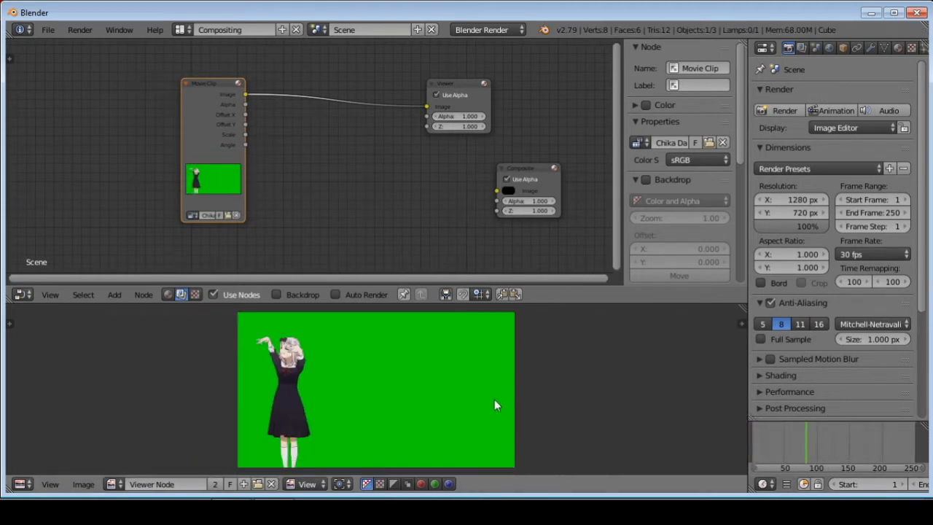
scroll(494, 405, down, 1)
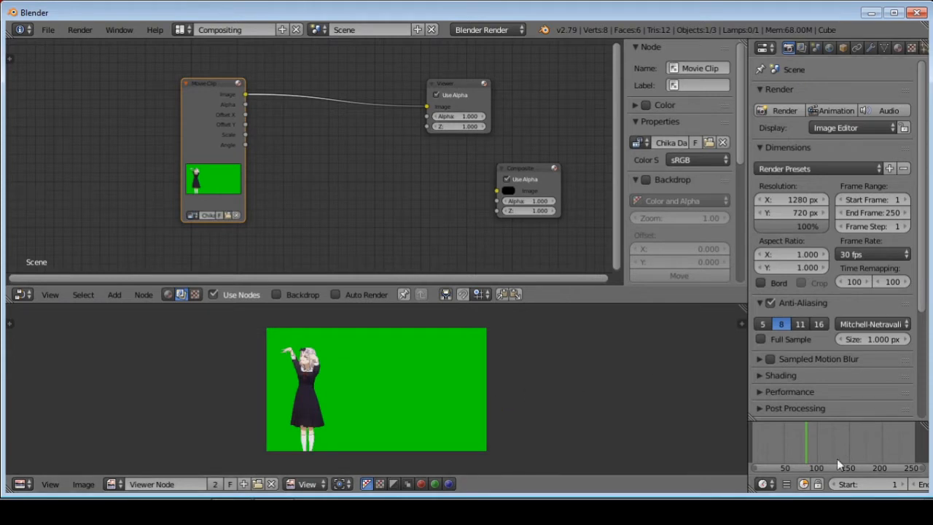
- Scrub the clip forward to about frame 180 and back, leaving the current frame at about 50
drag(831, 445, 867, 443)
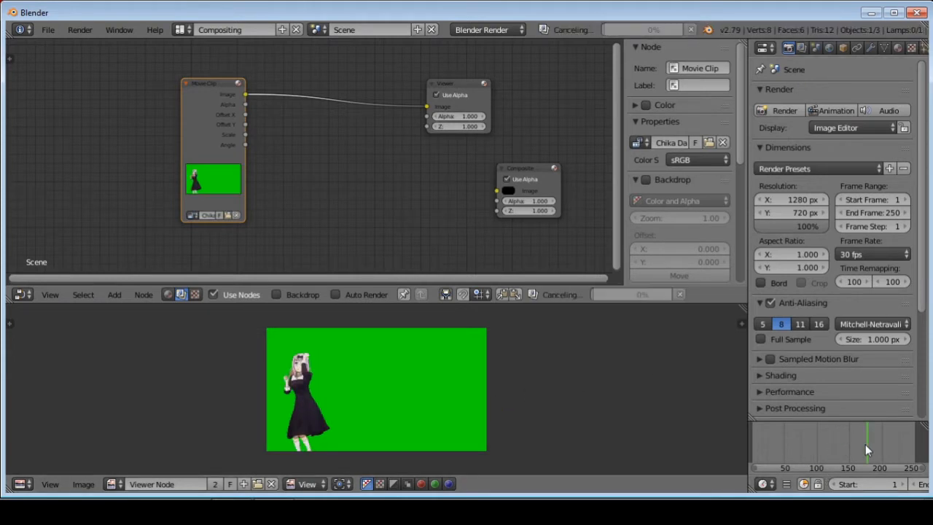
click(809, 450)
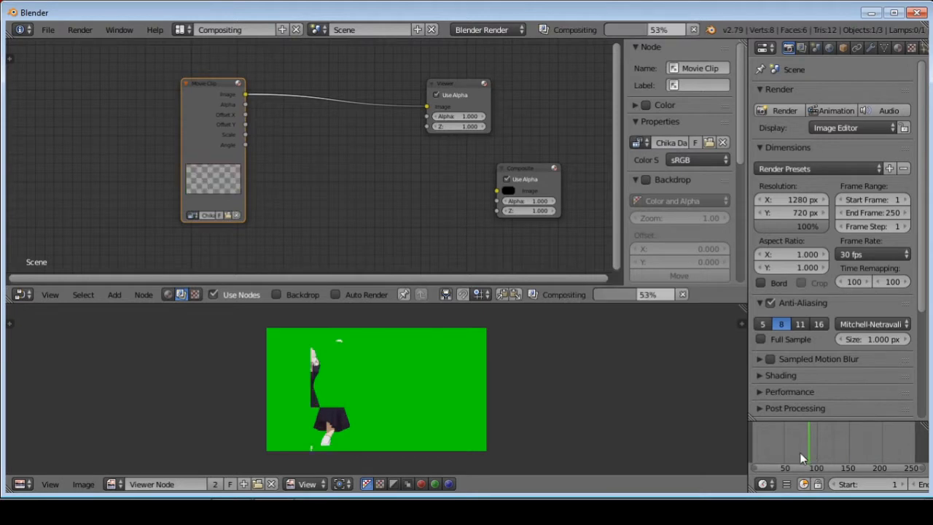
click(784, 451)
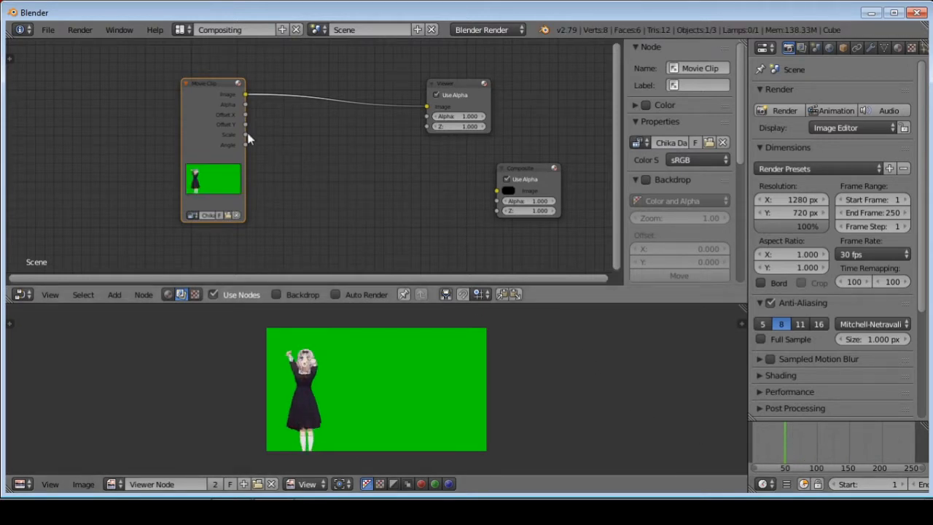
- Insert a Keying matte node into the link between the Movie Clip and Viewer nodes
drag(216, 86, 193, 93)
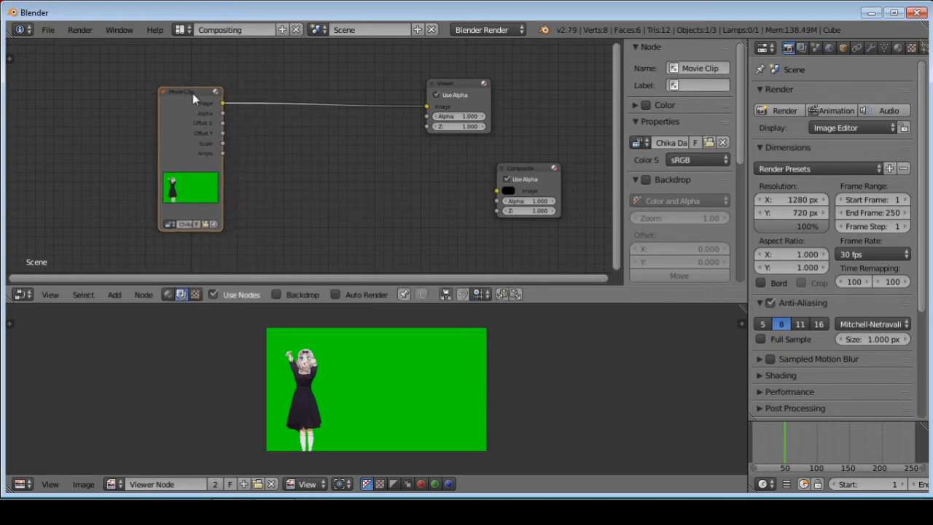
click(113, 294)
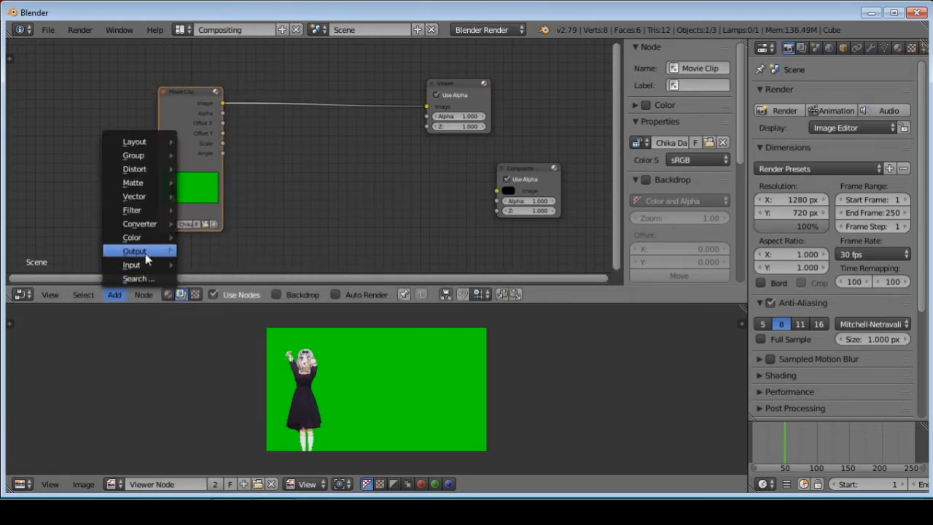
mouse_move(148, 252)
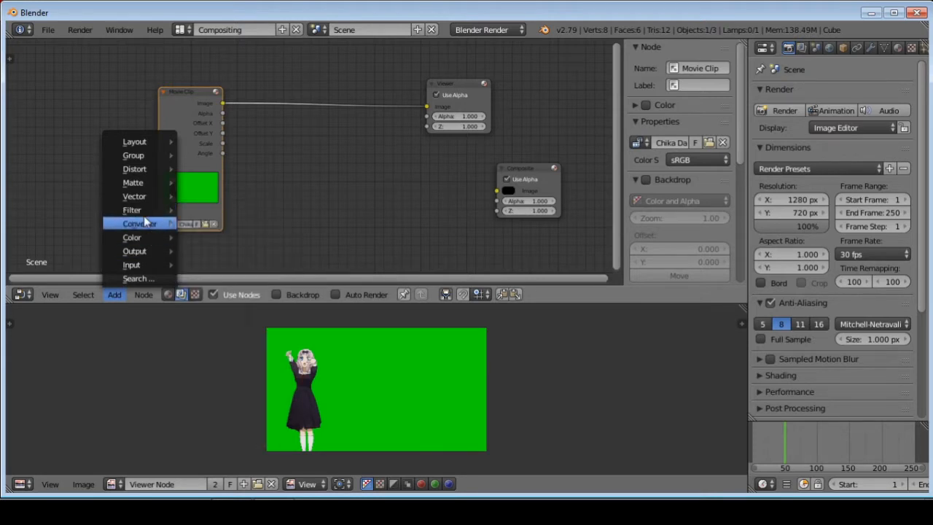
mouse_move(145, 185)
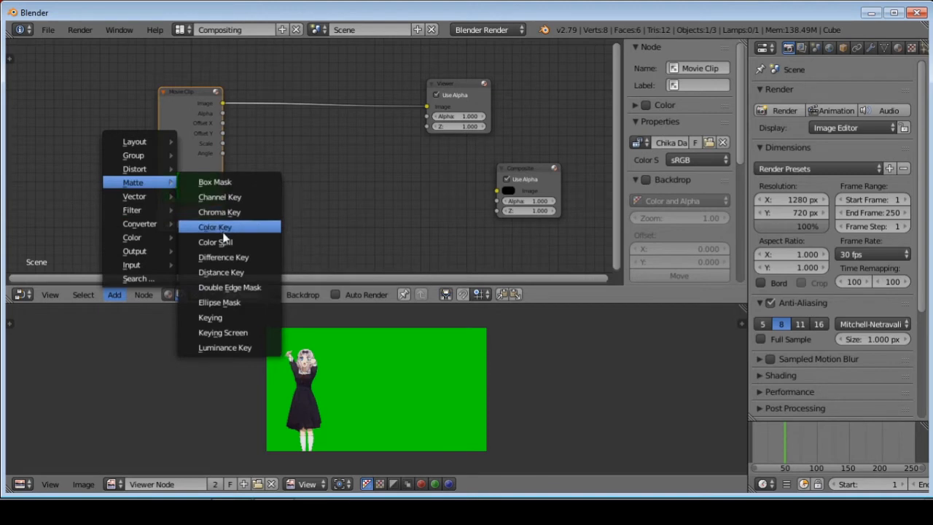
click(228, 318)
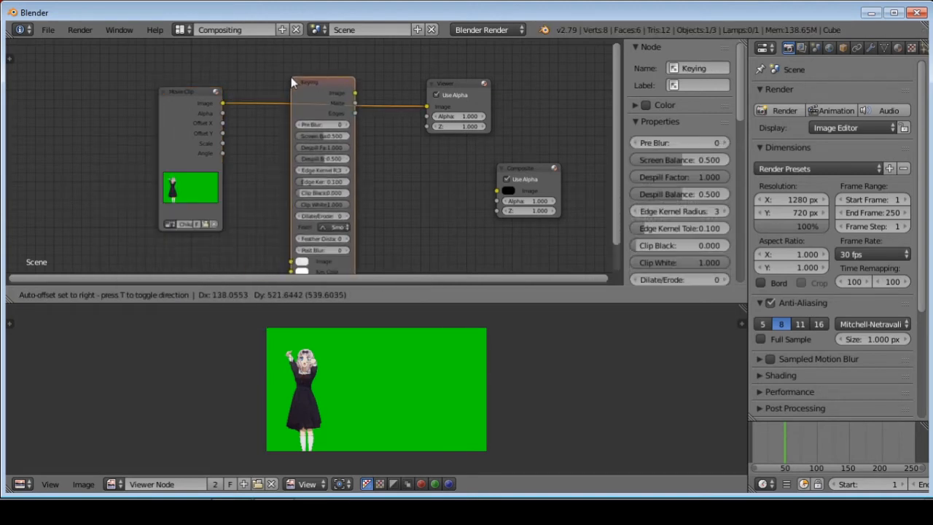
click(284, 62)
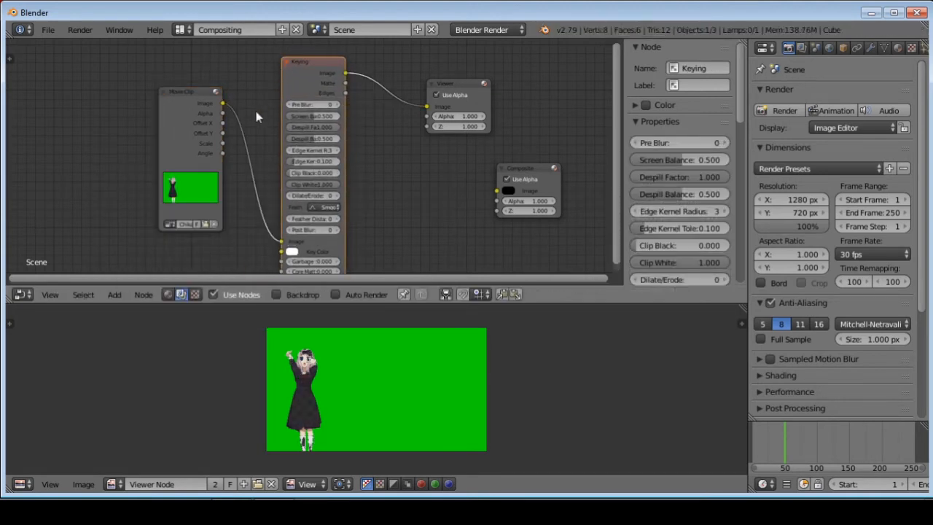
- Move the Movie Clip and Keying nodes further left and set the Keying node's Key Color to light green
drag(185, 94, 159, 90)
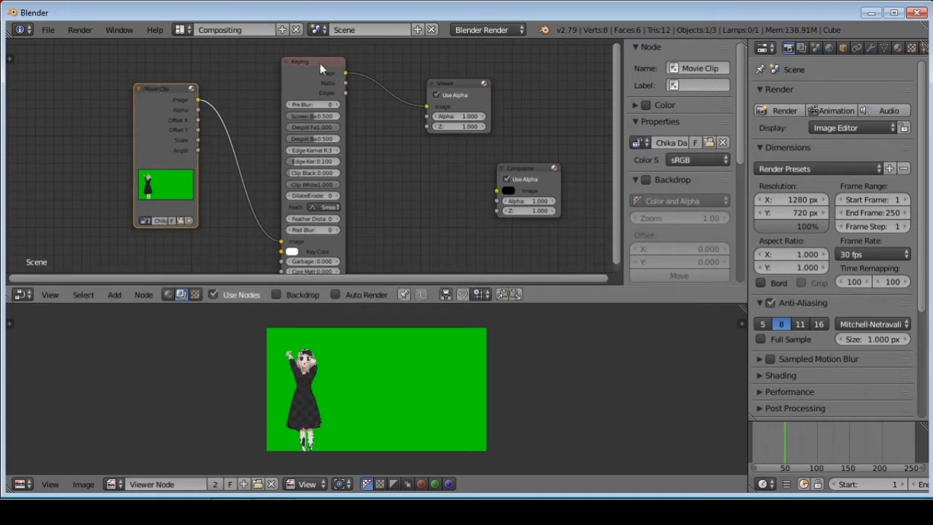
drag(321, 69, 291, 56)
click(265, 245)
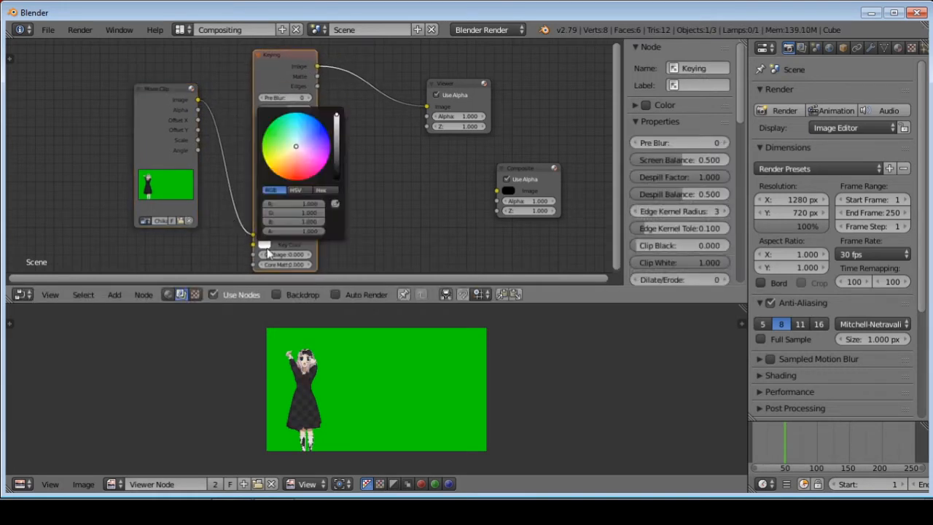
click(280, 134)
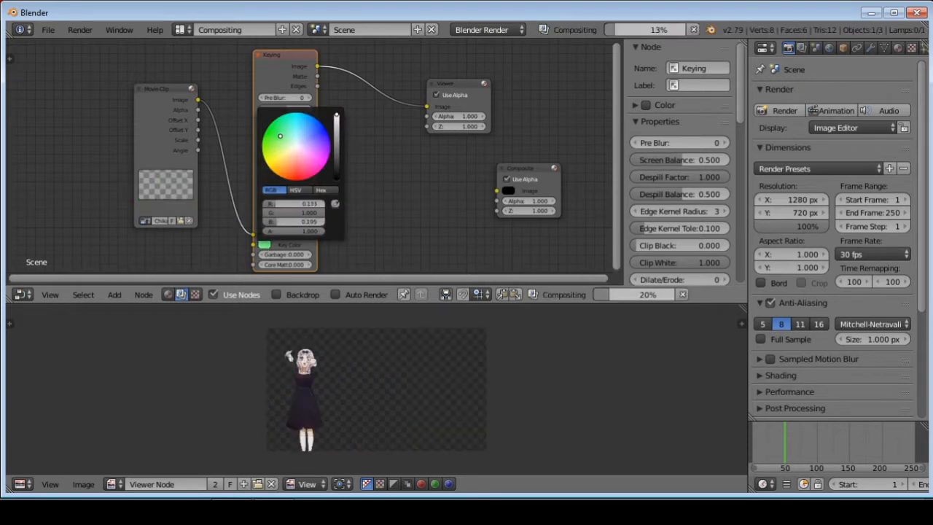
- Examine the keyed figure's edges and the transparent background in the viewer image
scroll(291, 386, up, 6)
middle_drag(199, 401, 300, 425)
scroll(273, 386, down, 2)
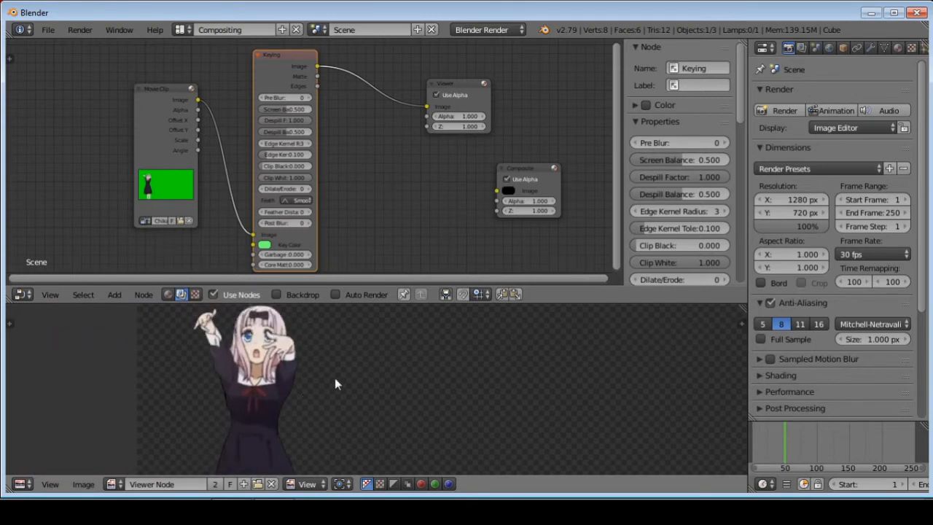
scroll(324, 406, down, 2)
middle_drag(325, 406, 367, 340)
scroll(351, 392, up, 4)
scroll(387, 384, down, 4)
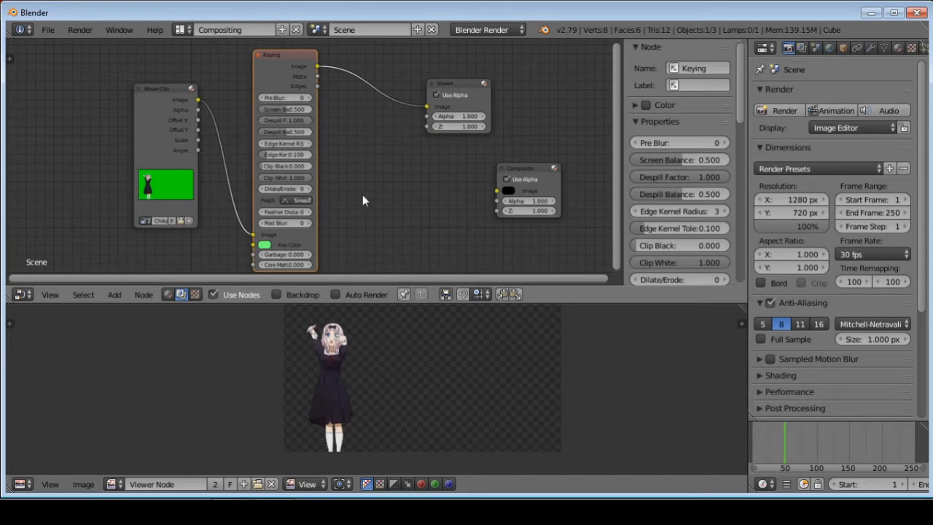
- Shift the Viewer and Composite nodes aside and insert a Color Spill matte node between the Keying and Viewer nodes
scroll(373, 202, down, 1)
scroll(368, 202, down, 1)
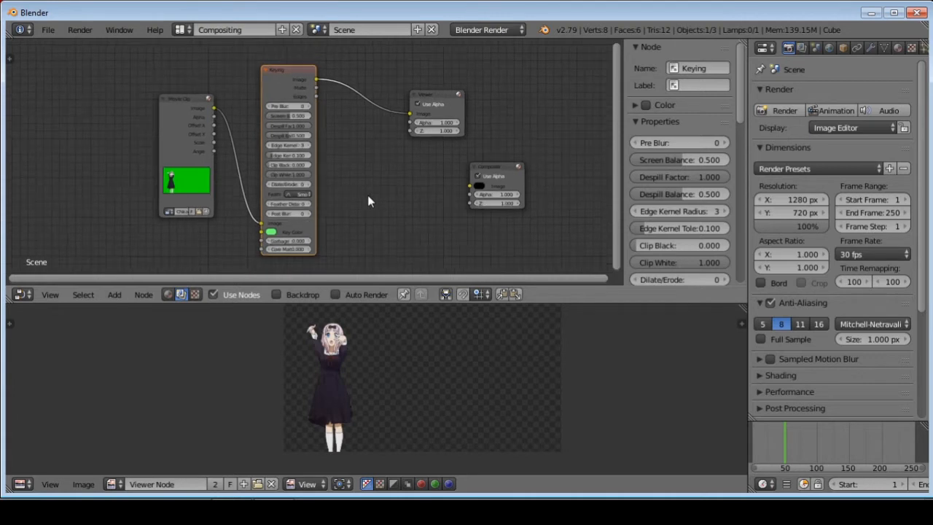
drag(490, 172, 510, 169)
drag(425, 103, 438, 101)
click(115, 295)
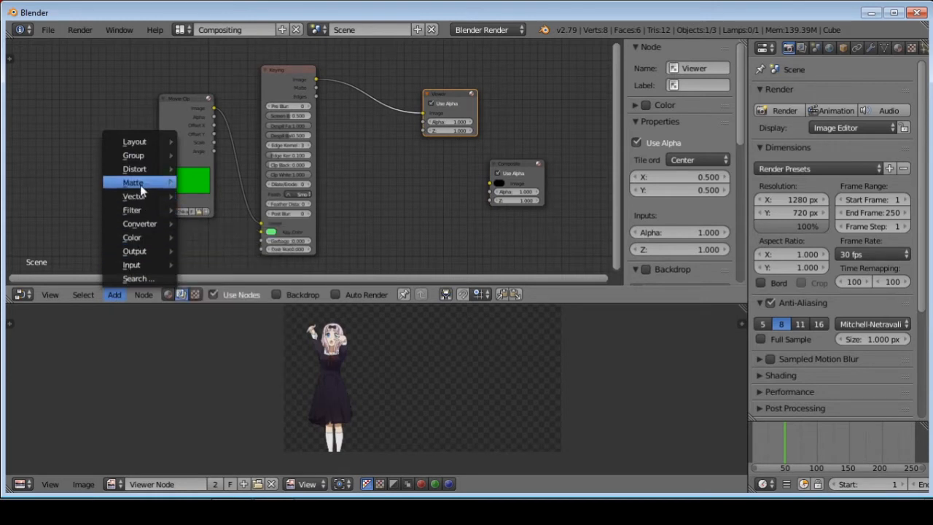
mouse_move(140, 184)
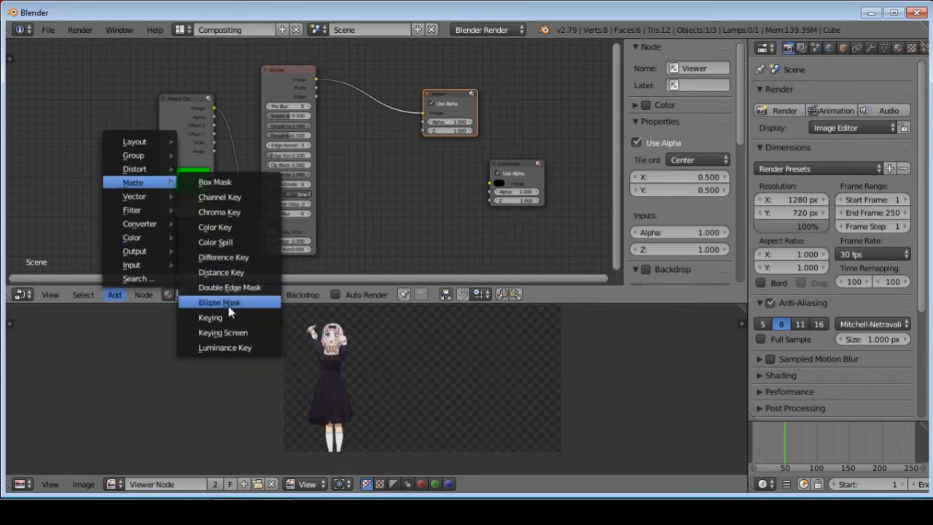
click(217, 242)
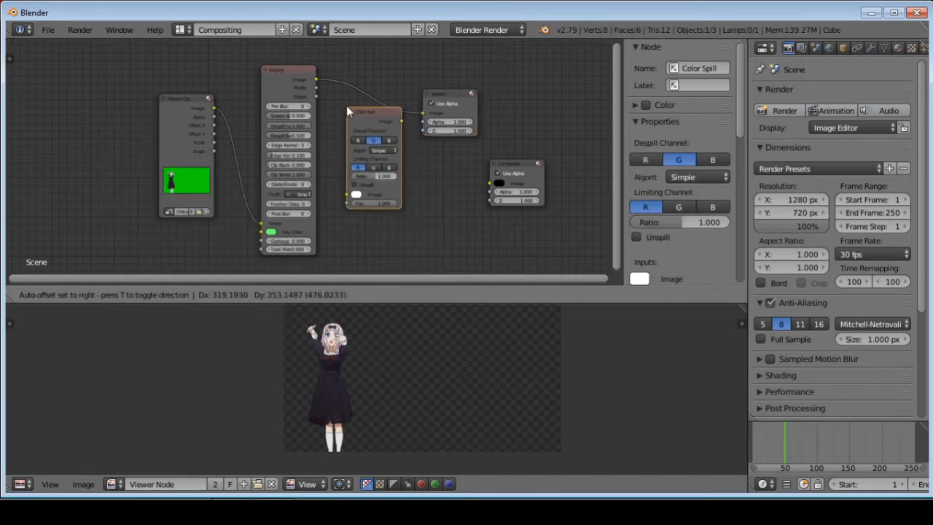
click(345, 86)
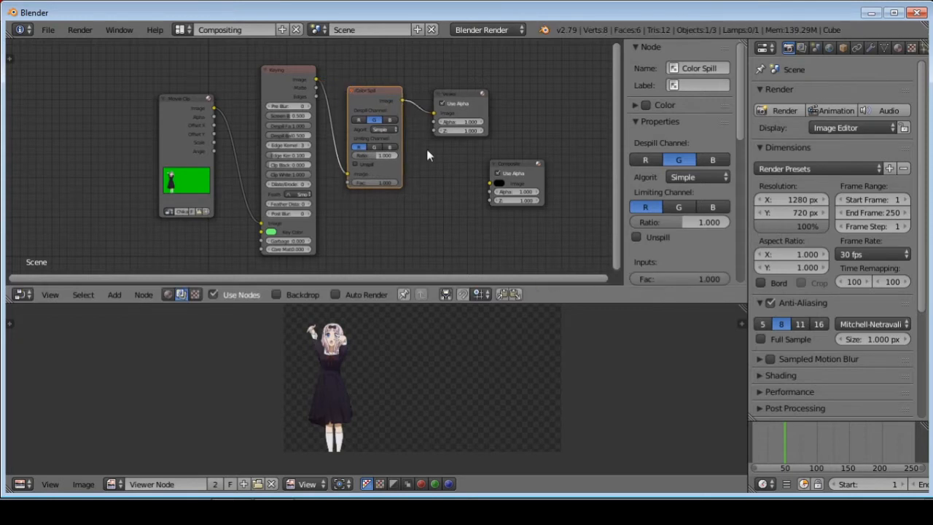
- Spread out the Viewer, Keying and Color Spill nodes so their links are clearly separated
drag(442, 102, 482, 97)
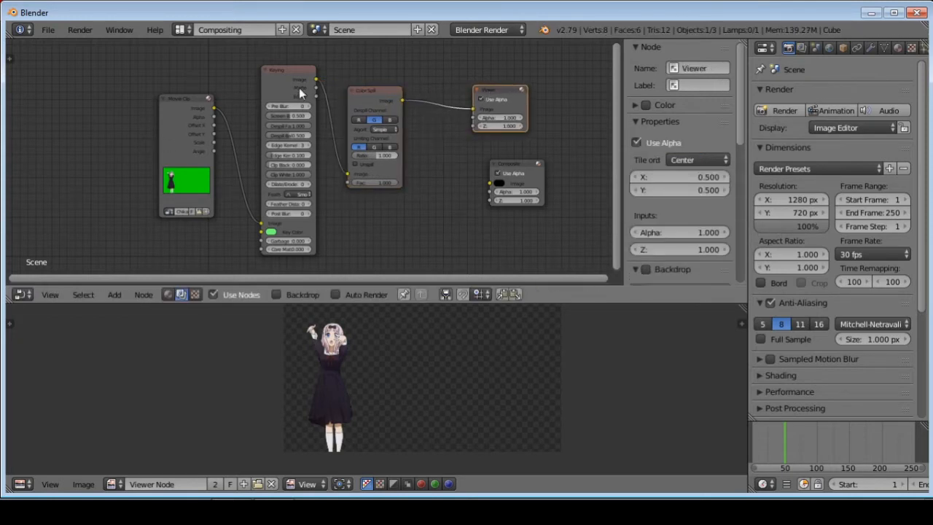
middle_drag(259, 98, 262, 133)
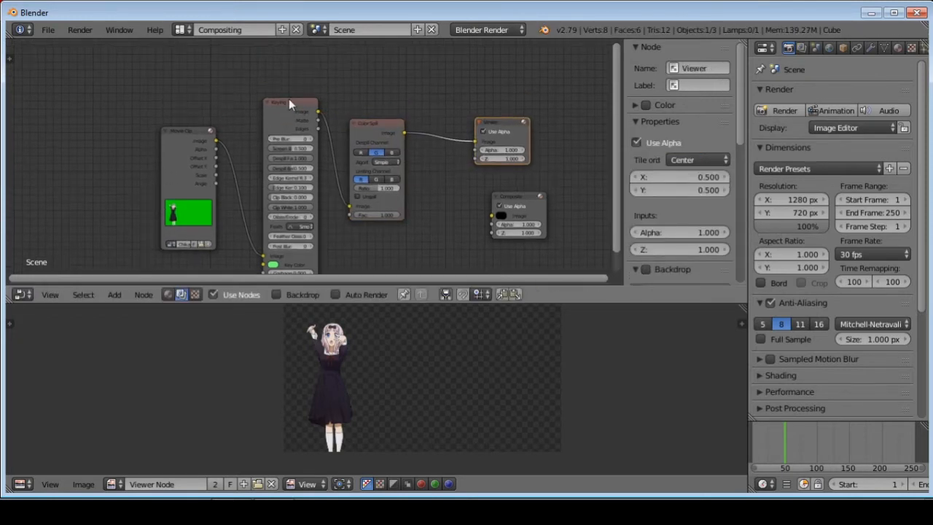
drag(288, 98, 274, 70)
drag(361, 124, 365, 88)
- Try the R despill channel on the Color Spill node with limiting channels G and B, and return the limiting channel to R
scroll(298, 382, up, 2)
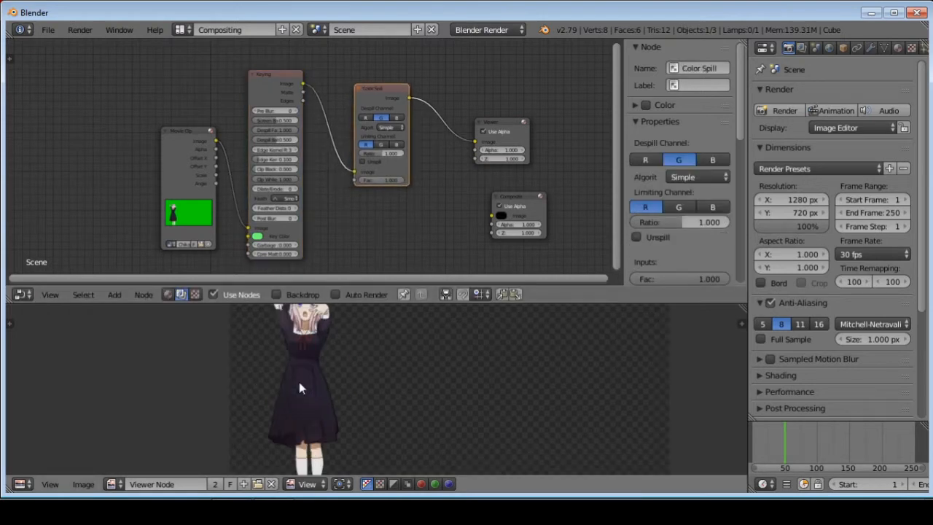
click(364, 117)
click(378, 143)
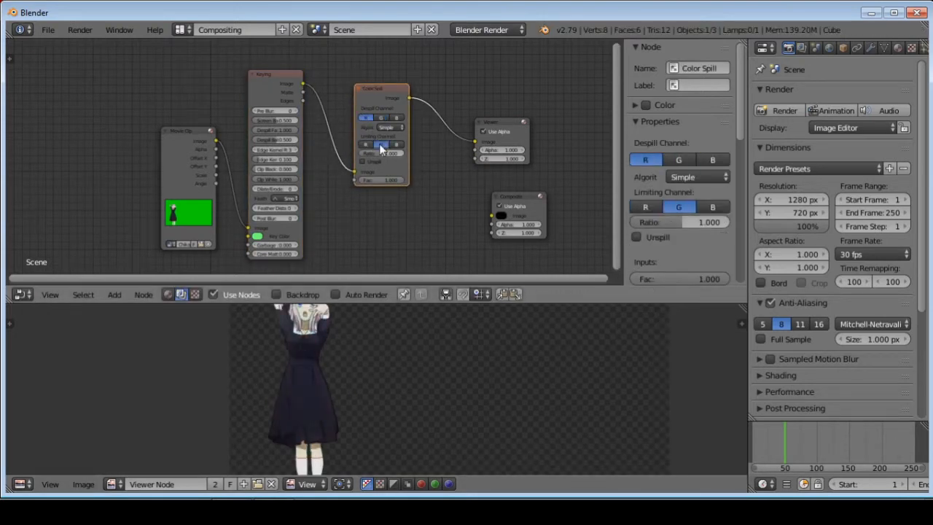
click(398, 147)
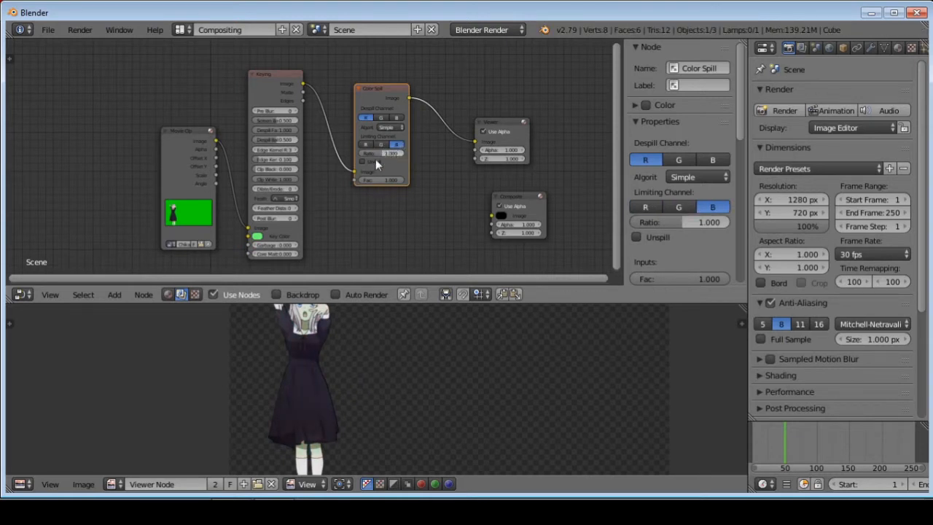
scroll(393, 352, down, 2)
click(365, 144)
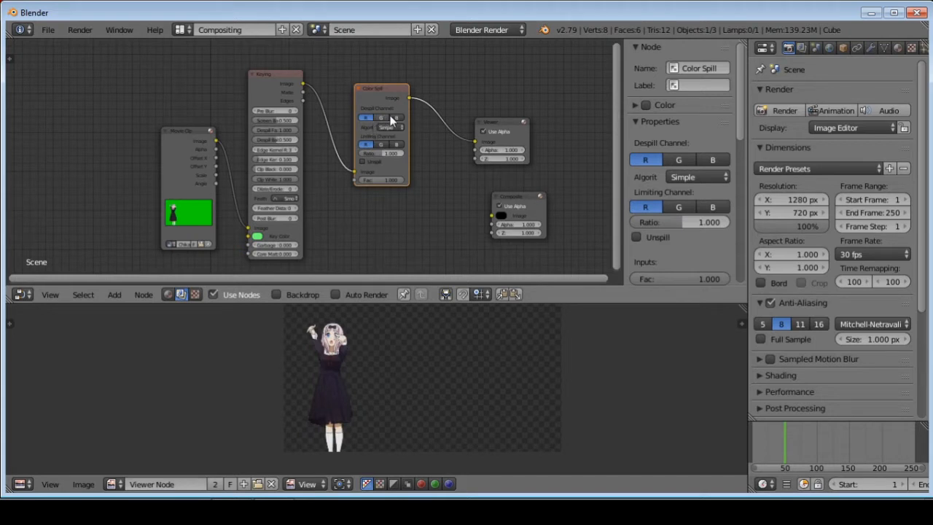
- Compare the B and G despill channels on the Color Spill node in the viewer image, leaving it on G
click(397, 117)
scroll(328, 357, up, 1)
scroll(330, 357, up, 1)
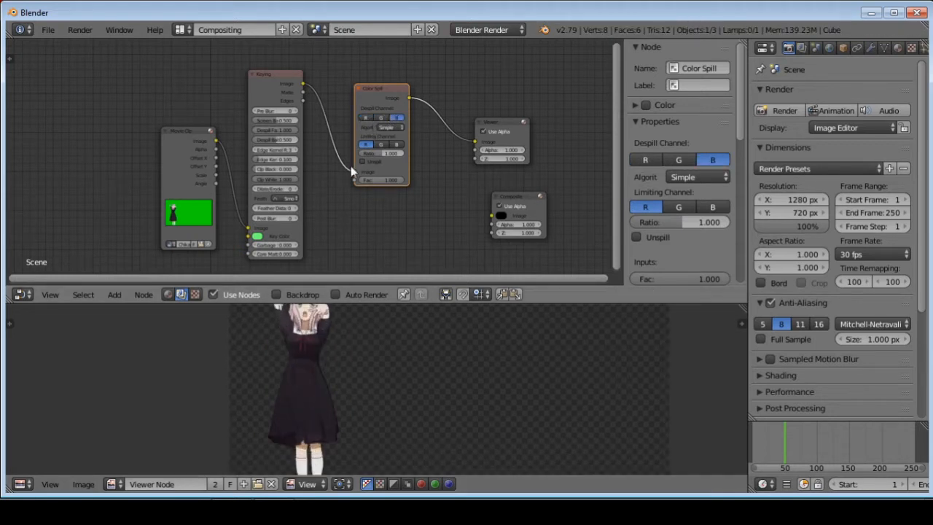
click(379, 117)
click(400, 118)
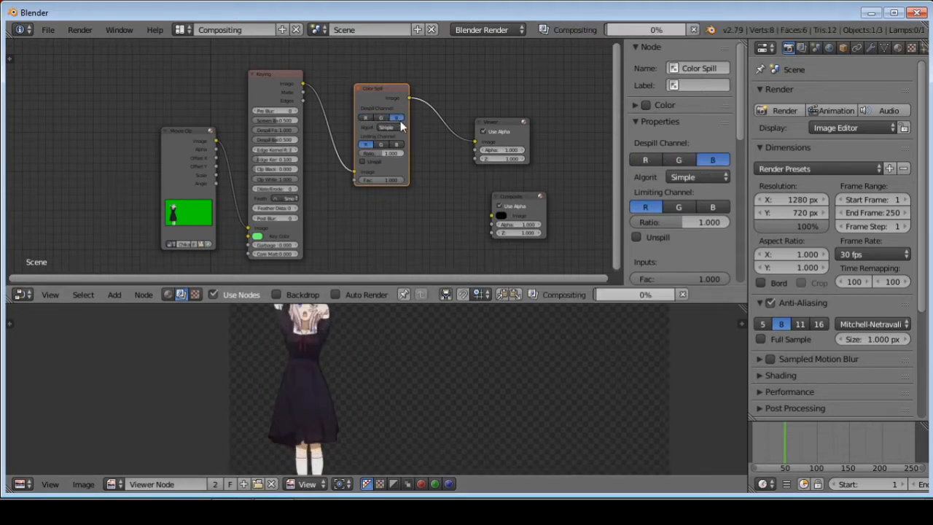
click(381, 118)
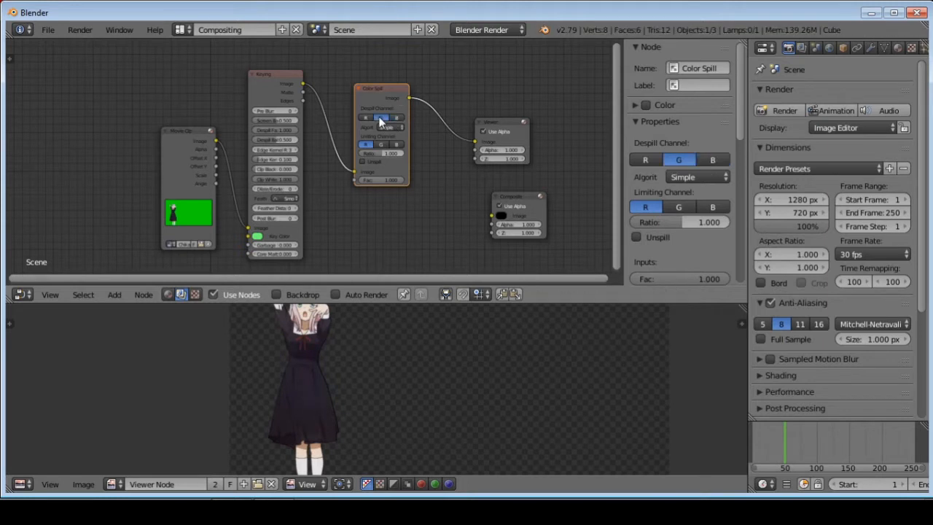
click(398, 118)
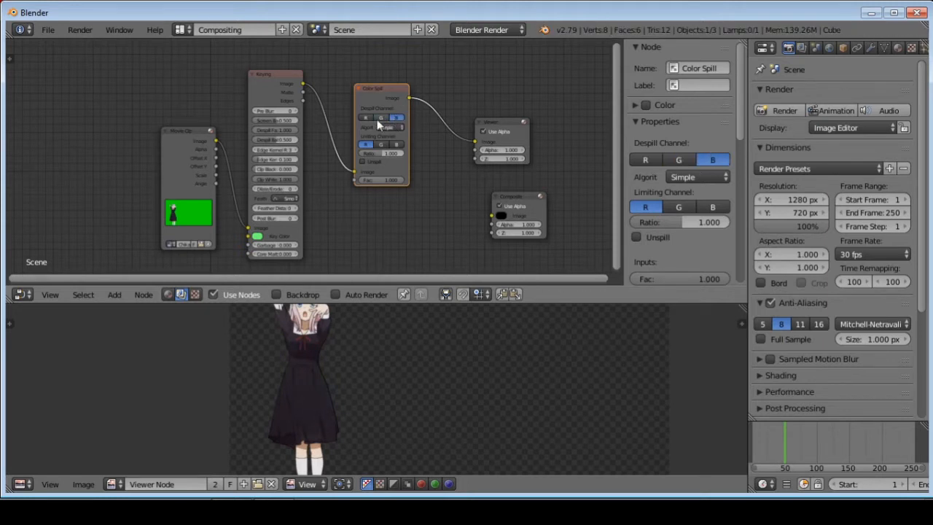
click(380, 118)
scroll(365, 373, down, 2)
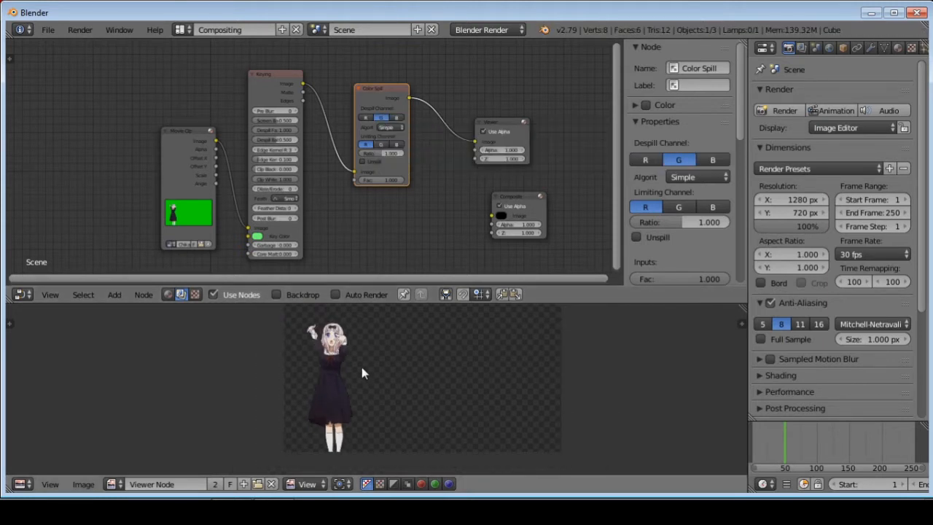
scroll(308, 418, down, 1)
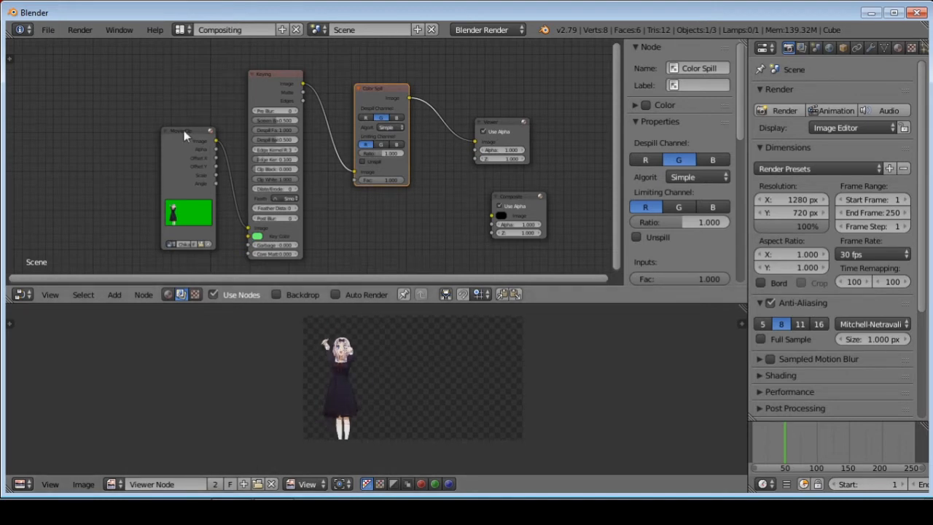
- Add a second Movie Clip input node below the first and load s1-43.mp4 from the Desktop into it
mouse_move(186, 135)
mouse_down()
mouse_move(175, 107)
mouse_move(191, 136)
mouse_up()
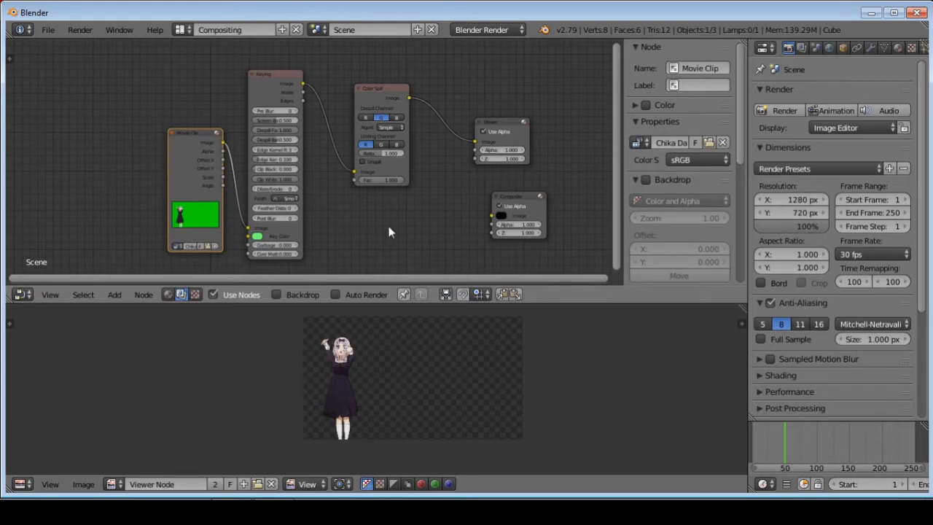
middle_drag(354, 234, 359, 183)
click(114, 295)
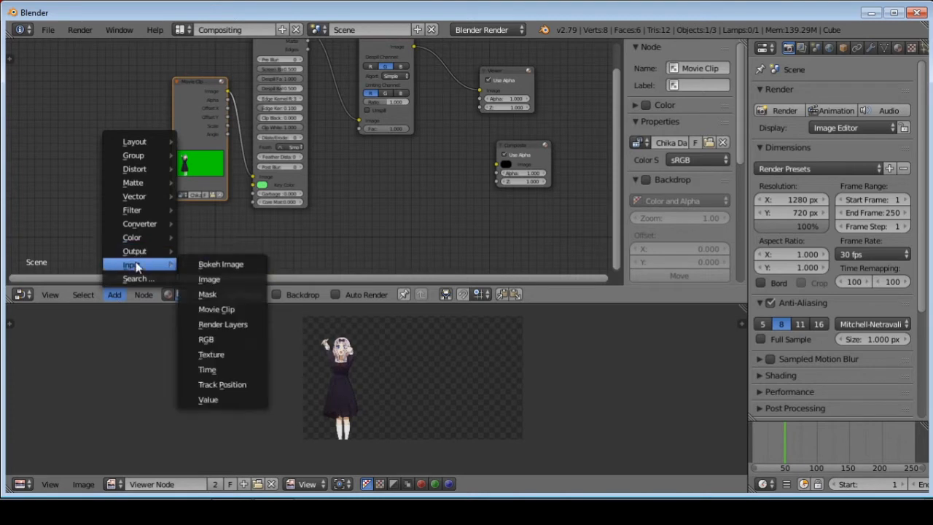
drag(93, 240, 93, 169)
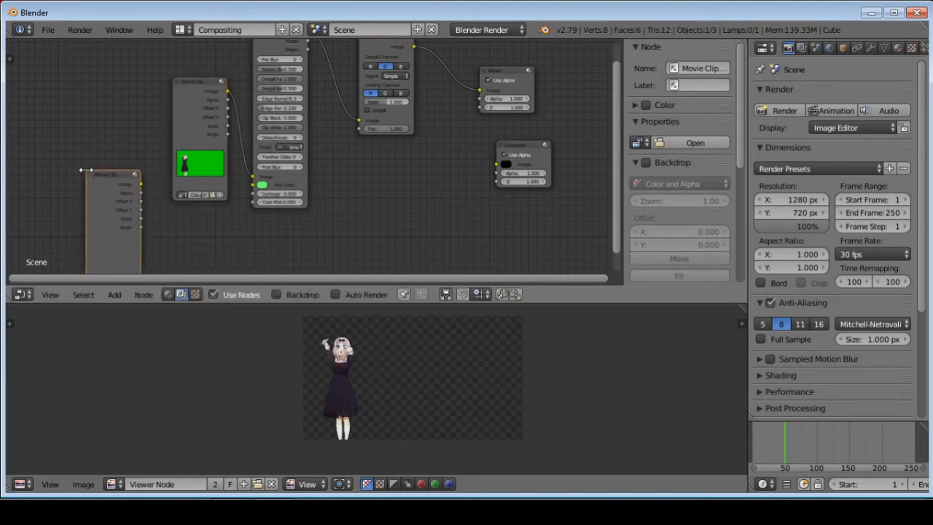
shift+scroll(182, 167, down, 3)
drag(113, 113, 193, 146)
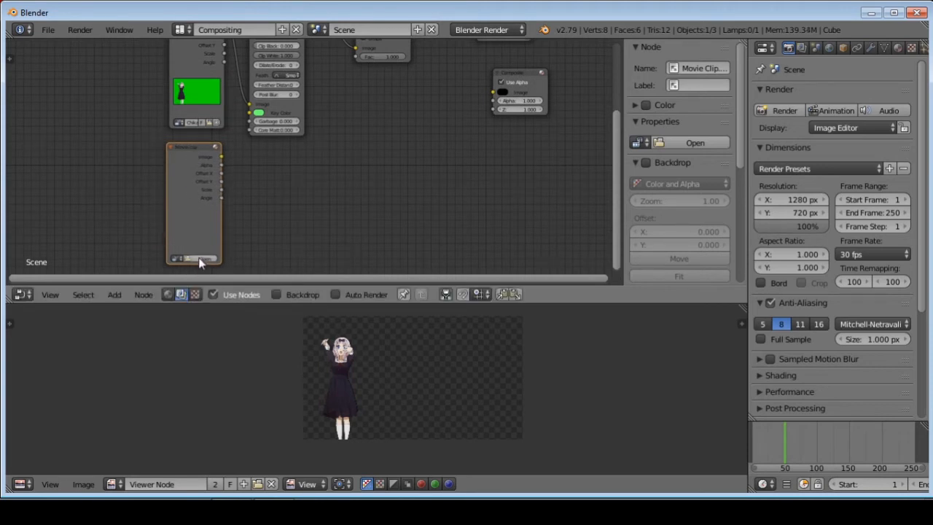
click(199, 258)
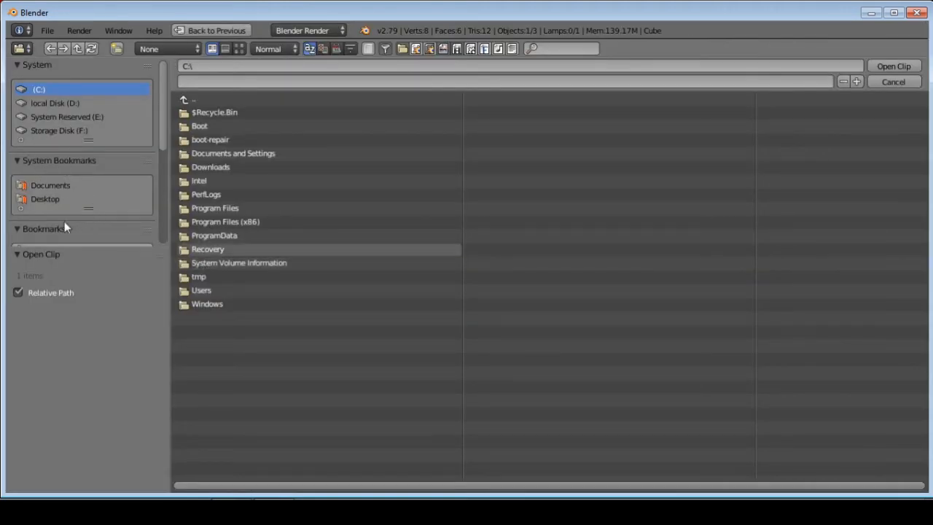
click(40, 196)
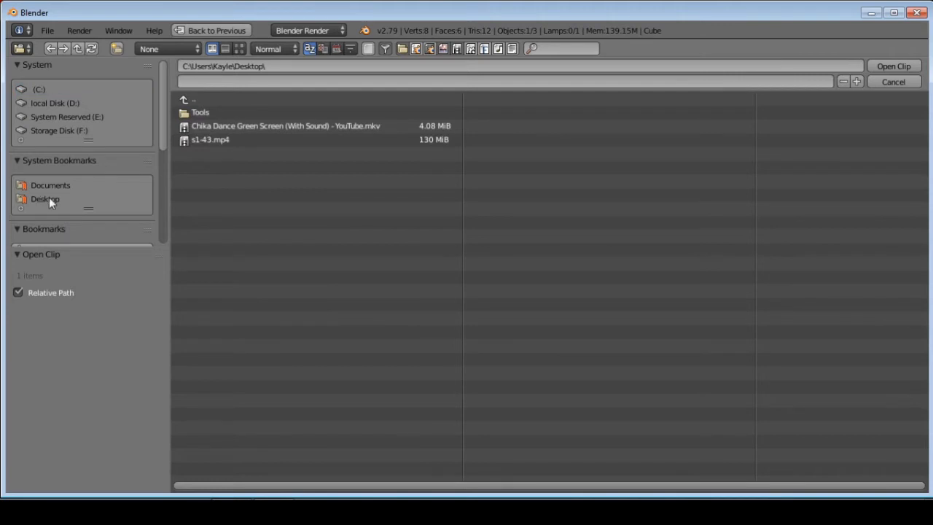
double_click(210, 140)
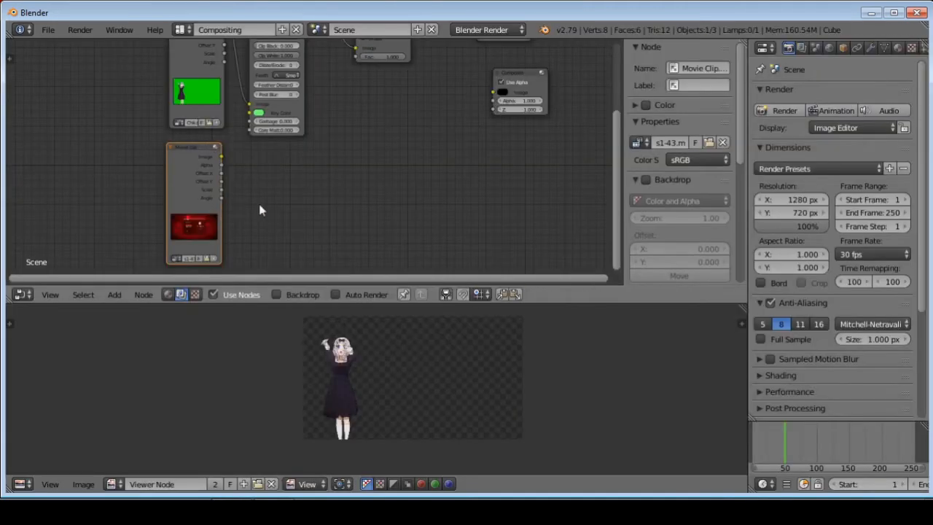
- Add a Mix color node to the node tree and place it below the Color Spill node
mouse_move(352, 169)
middle_down()
mouse_move(352, 200)
mouse_move(351, 174)
middle_up()
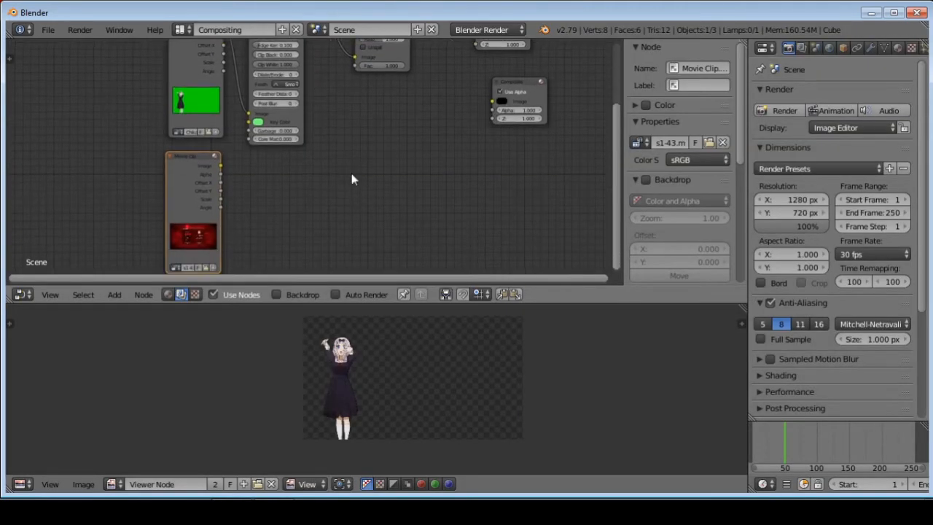
scroll(351, 174, down, 2)
scroll(337, 147, down, 1)
middle_drag(342, 130, 336, 168)
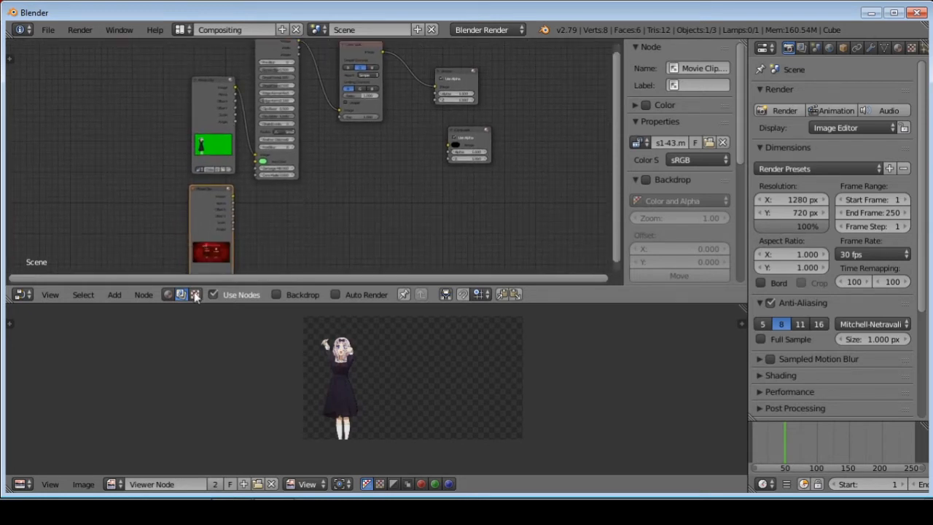
click(116, 295)
mouse_move(132, 237)
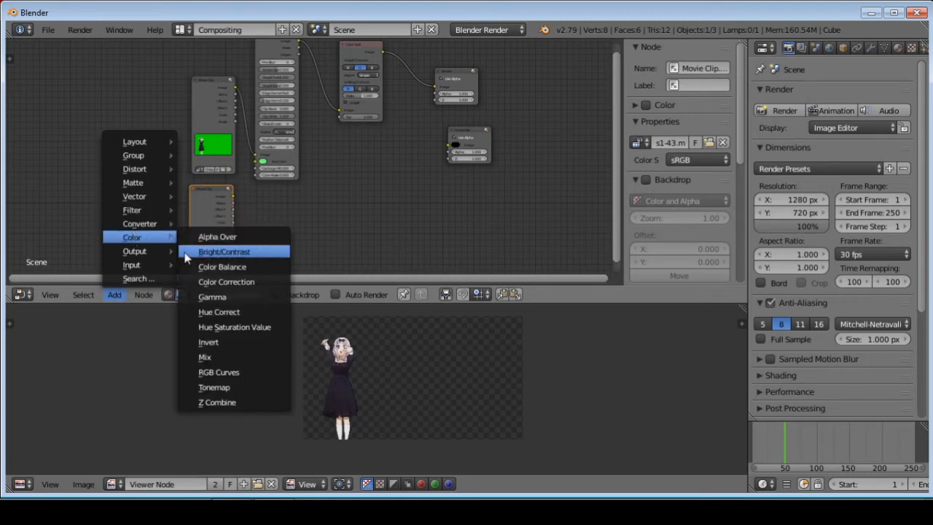
click(205, 357)
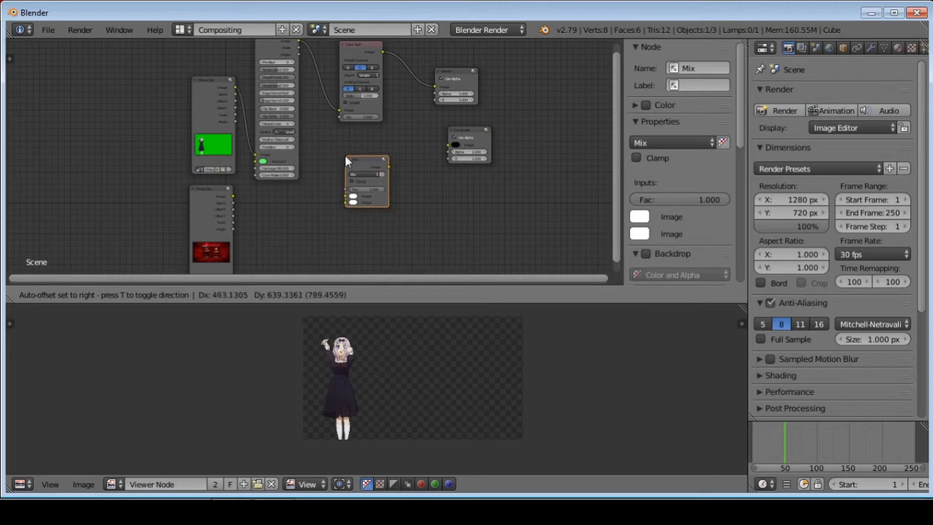
click(344, 156)
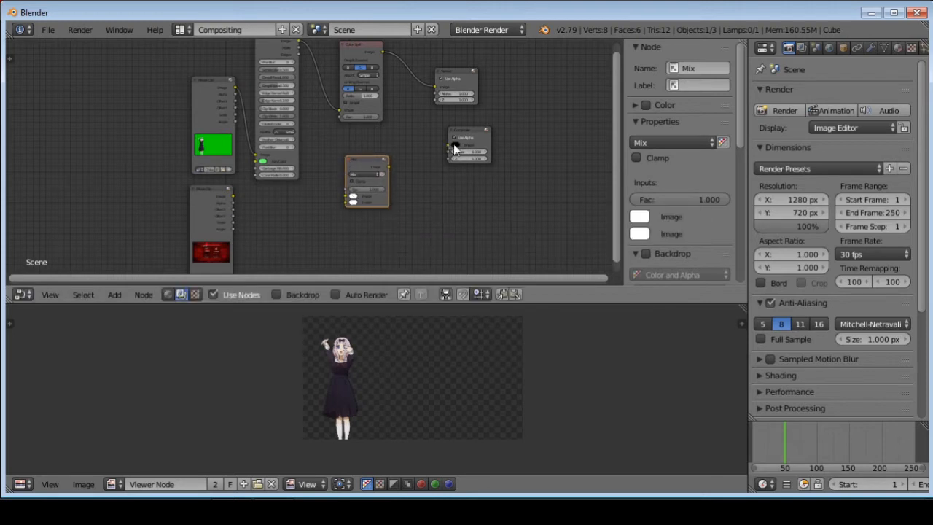
- Spread out the Composite, Viewer, Mix and Color Spill nodes to make room for new links
drag(465, 139, 516, 146)
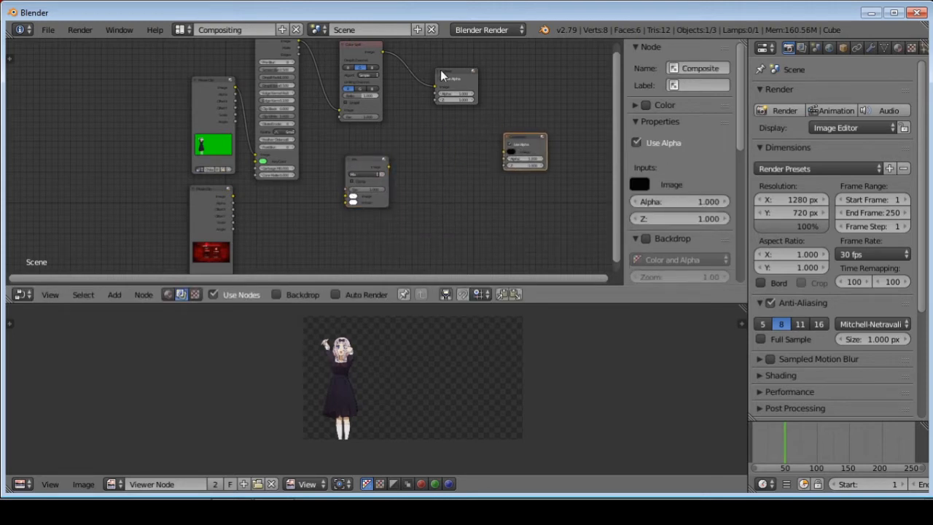
drag(440, 73, 503, 74)
drag(357, 163, 420, 172)
drag(349, 49, 347, 82)
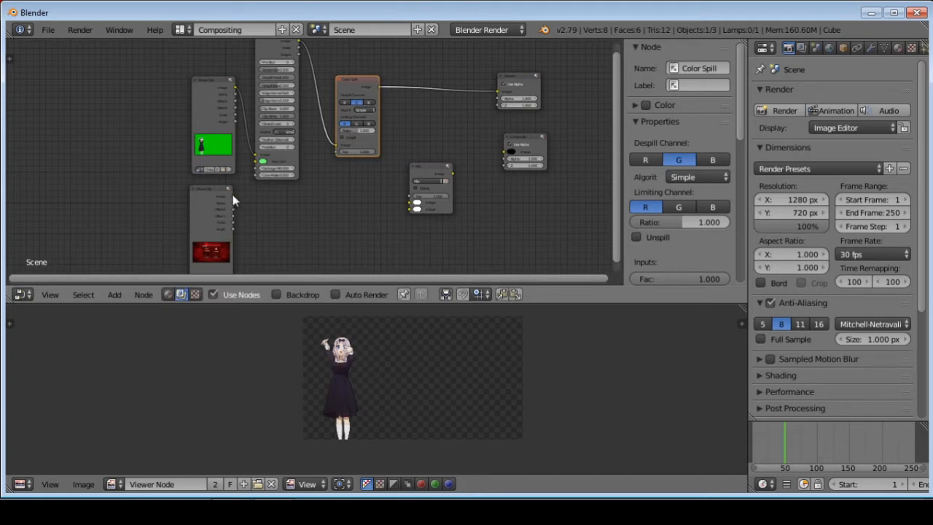
- Link the Image output of the s1-43.mp4 Movie Clip node to the Mix node's lower Image input
drag(233, 198, 409, 209)
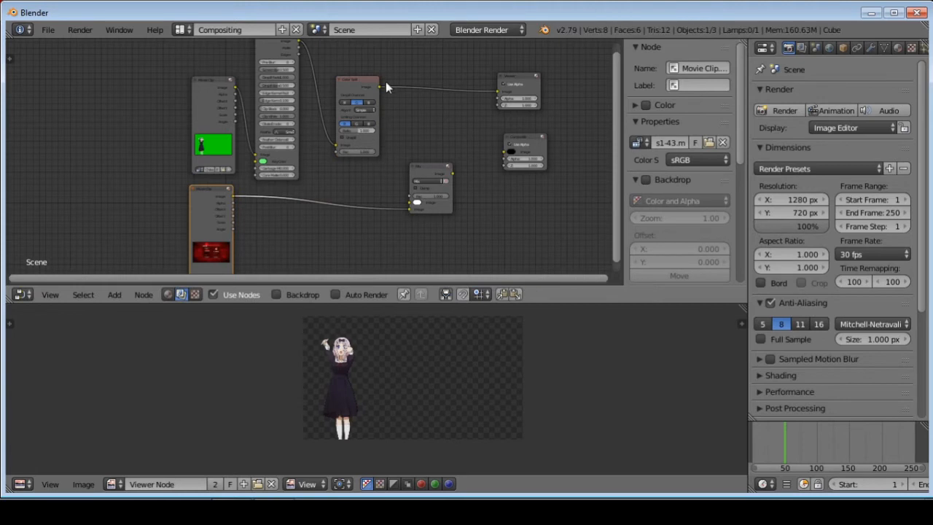
drag(378, 87, 407, 206)
scroll(384, 193, up, 3)
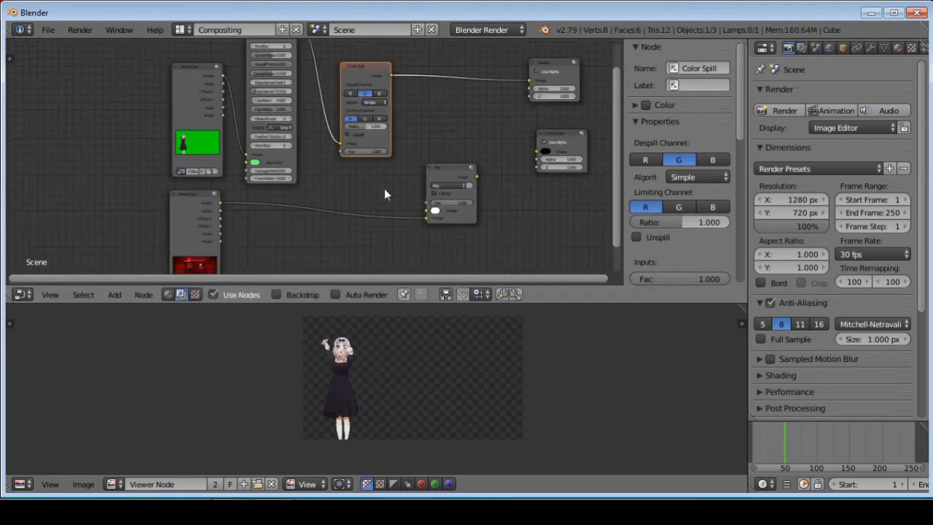
middle_drag(380, 216, 319, 131)
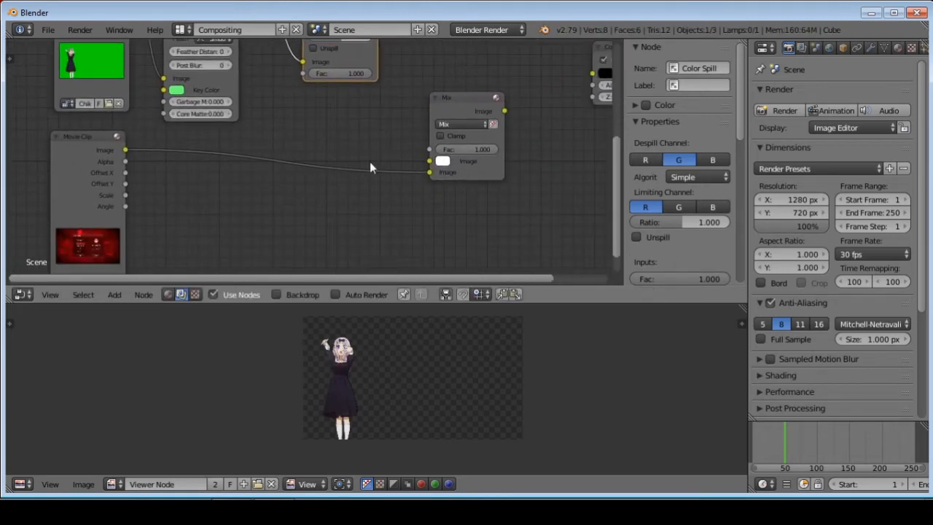
drag(429, 172, 310, 190)
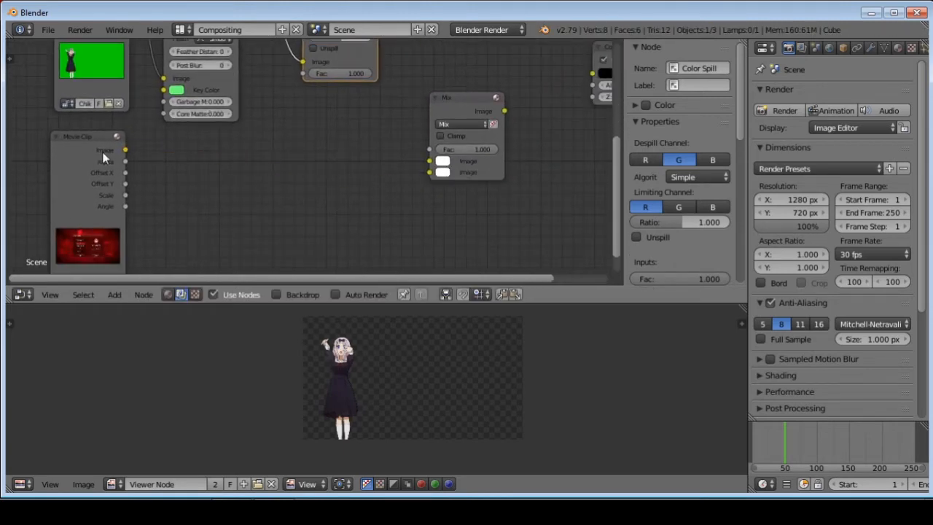
drag(126, 150, 429, 172)
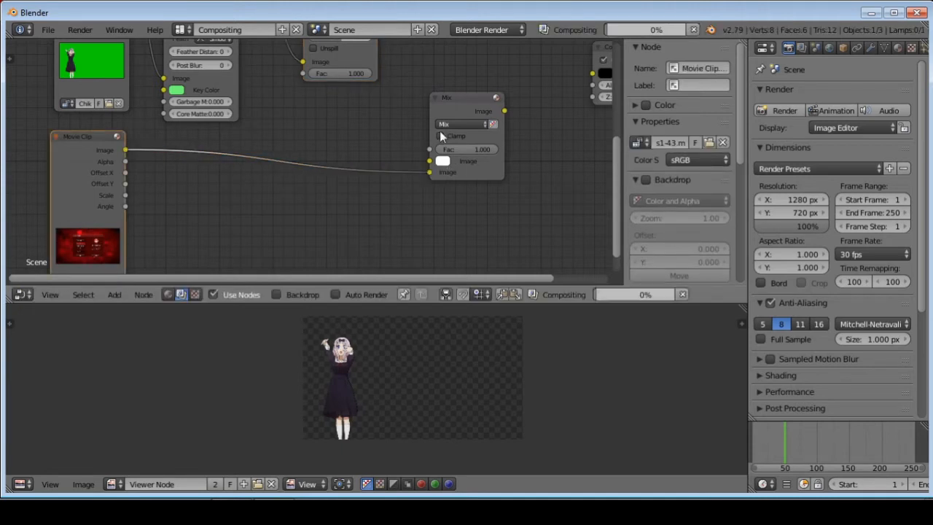
- Link the Color Spill output to the Mix node's upper Image input, and the Mix output to the Viewer node
middle_drag(408, 73, 346, 147)
scroll(346, 146, down, 2)
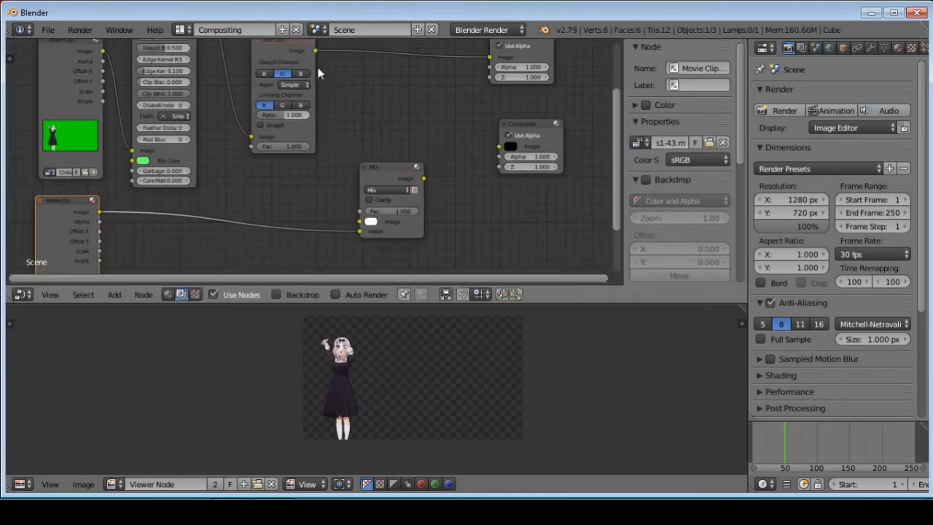
drag(314, 51, 359, 222)
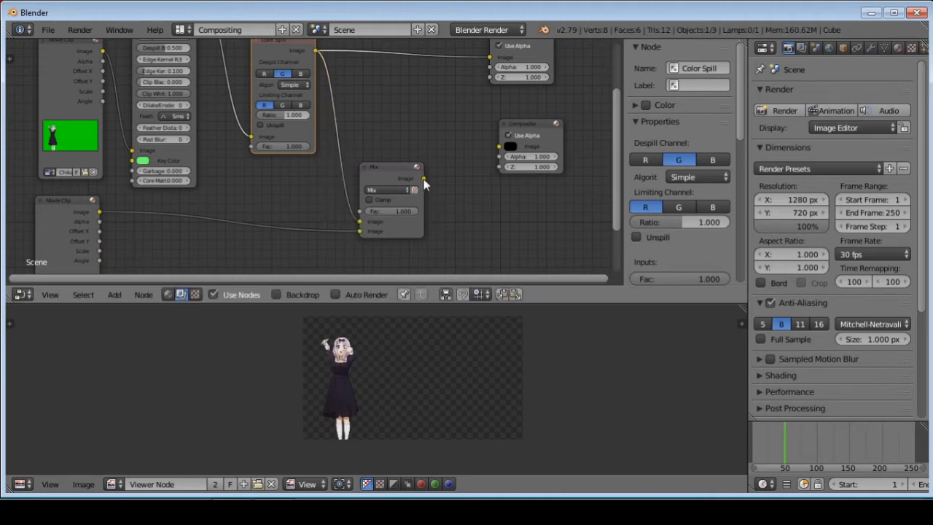
drag(423, 179, 489, 57)
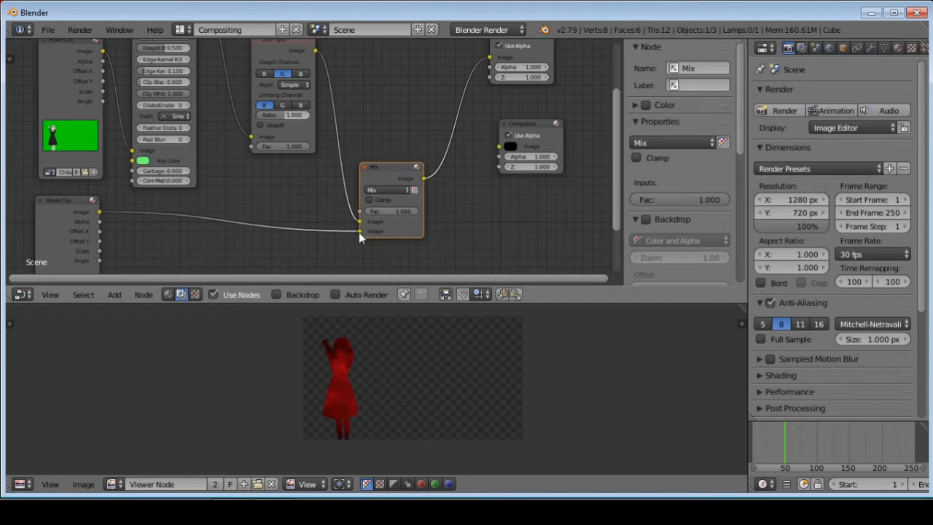
- Swap the Mix inputs so the background clip feeds the upper Image and Color Spill the lower, then nudge the green screen clip node up
mouse_move(359, 231)
mouse_down()
mouse_move(329, 235)
mouse_move(359, 231)
mouse_up()
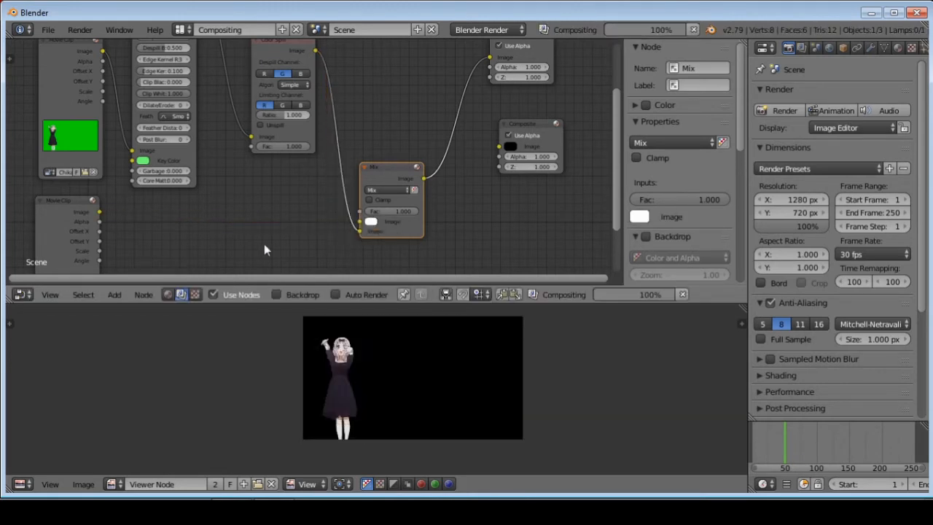
drag(99, 212, 359, 220)
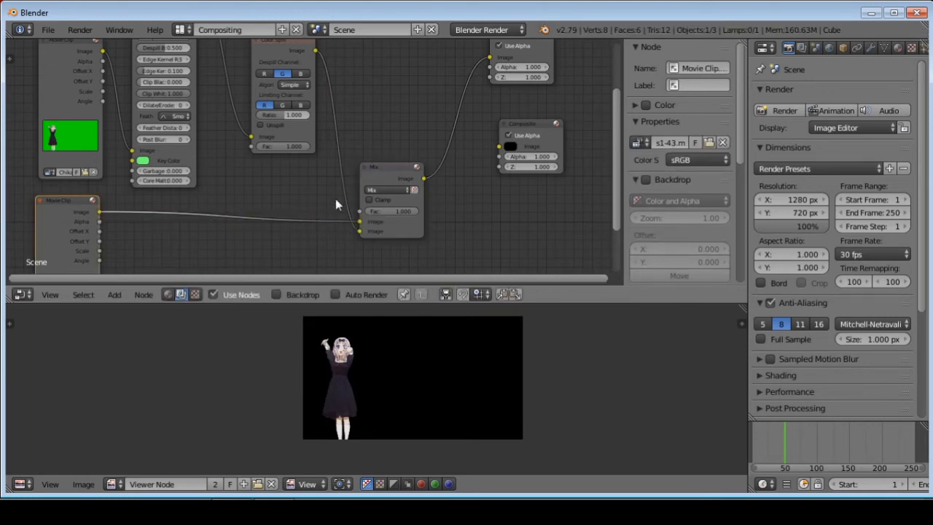
scroll(323, 203, down, 2)
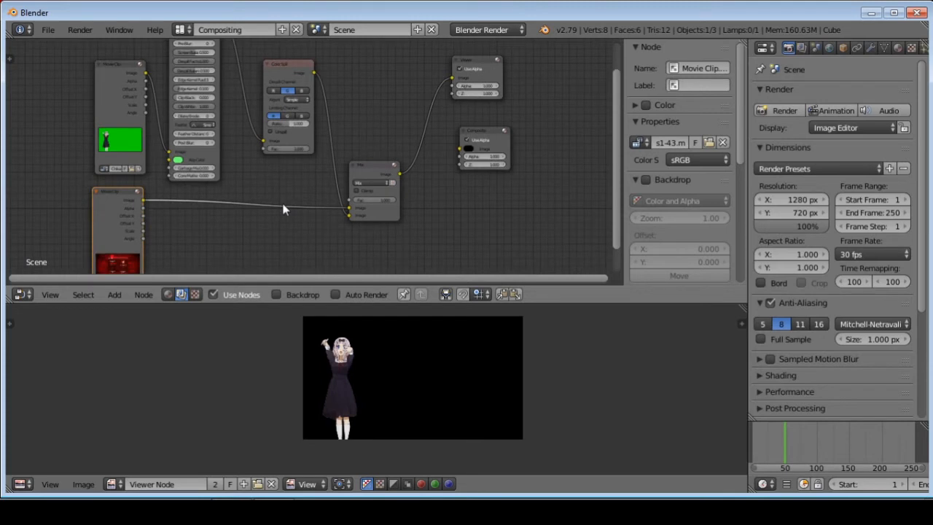
scroll(344, 208, up, 2)
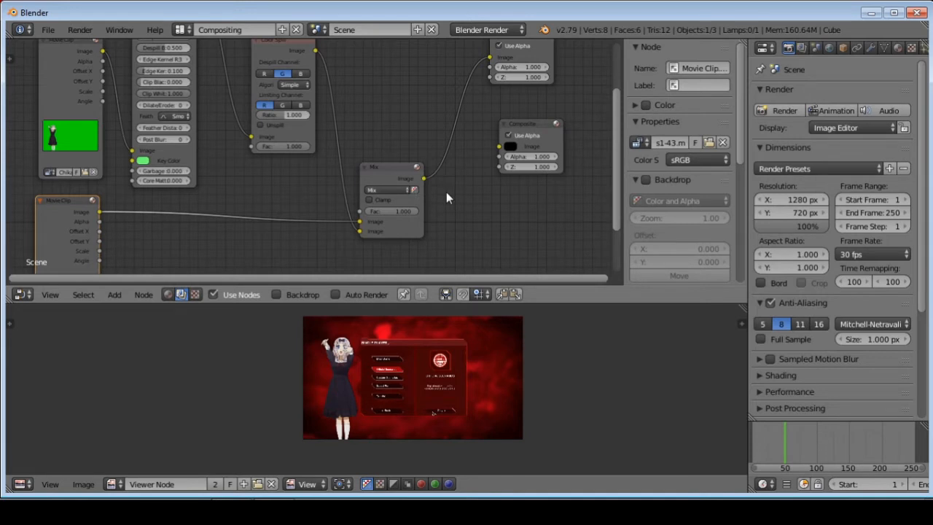
scroll(445, 191, down, 3)
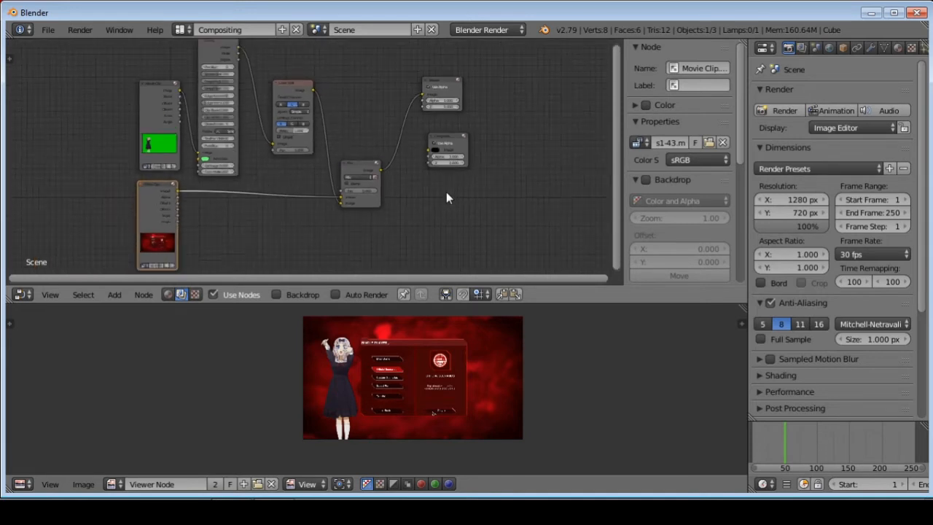
drag(159, 85, 158, 77)
scroll(374, 196, up, 2)
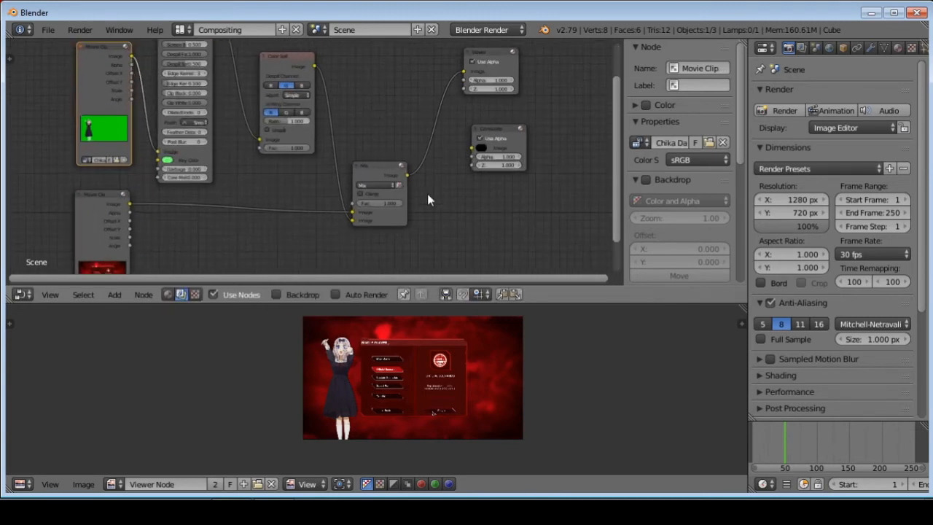
- Scrub to several frames between about 75 and 200 on the timeline to check the combined footage in the viewer image
click(829, 435)
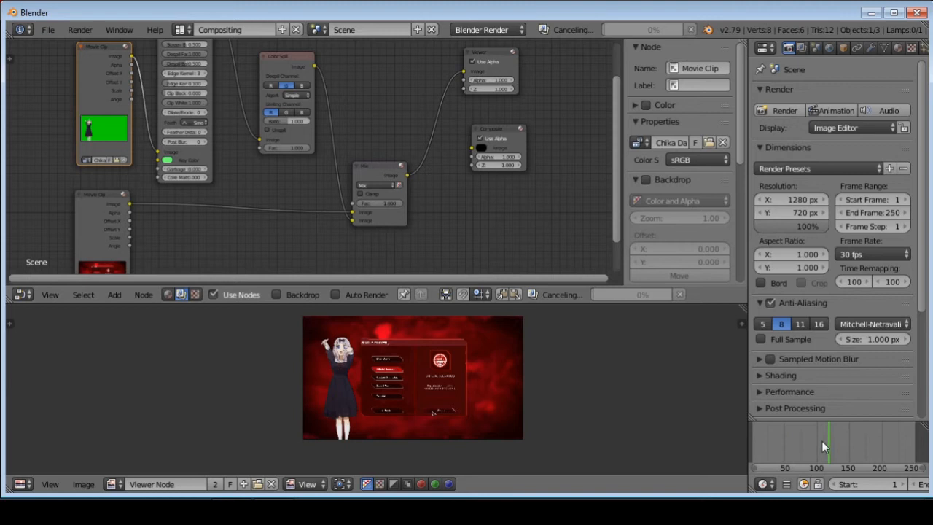
click(878, 452)
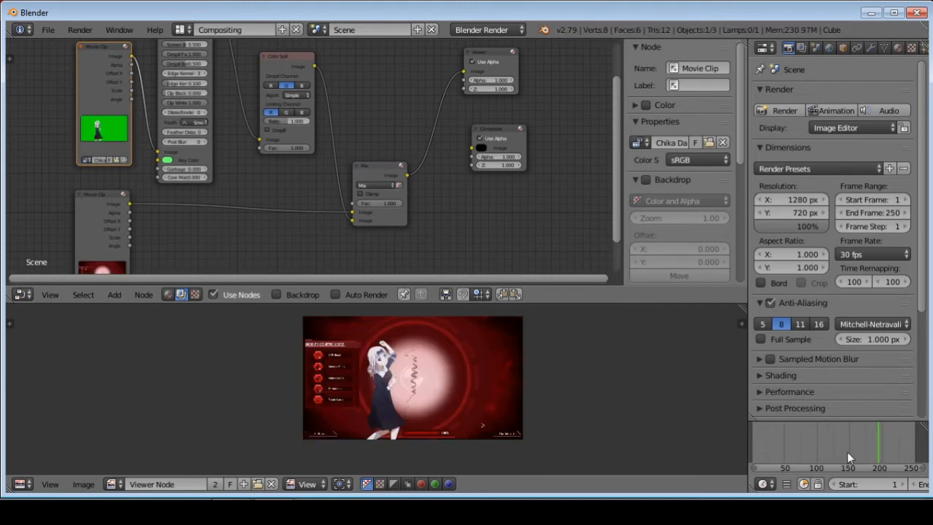
click(847, 452)
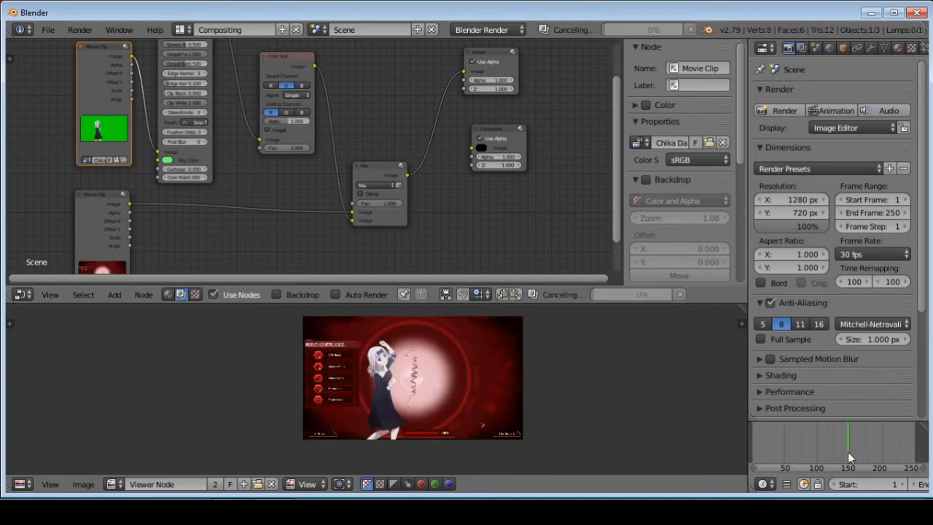
click(799, 443)
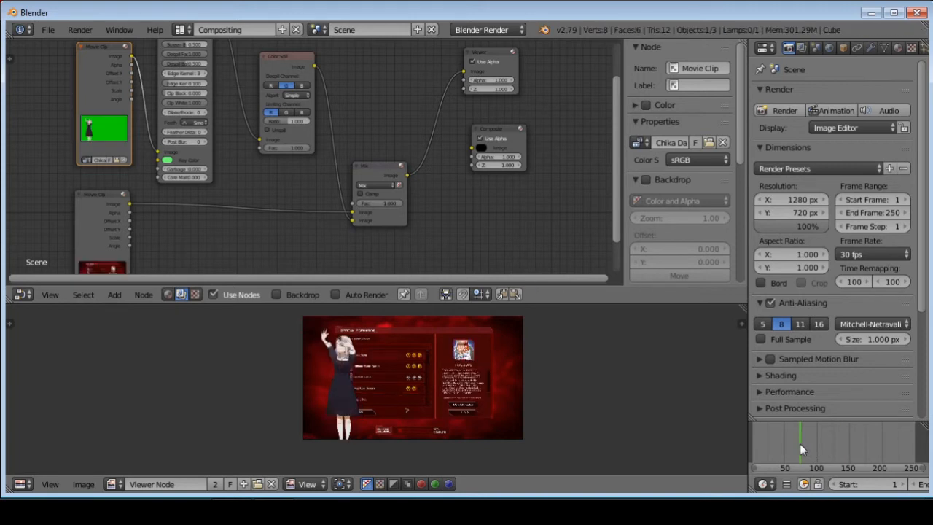
click(882, 443)
drag(883, 445, 824, 448)
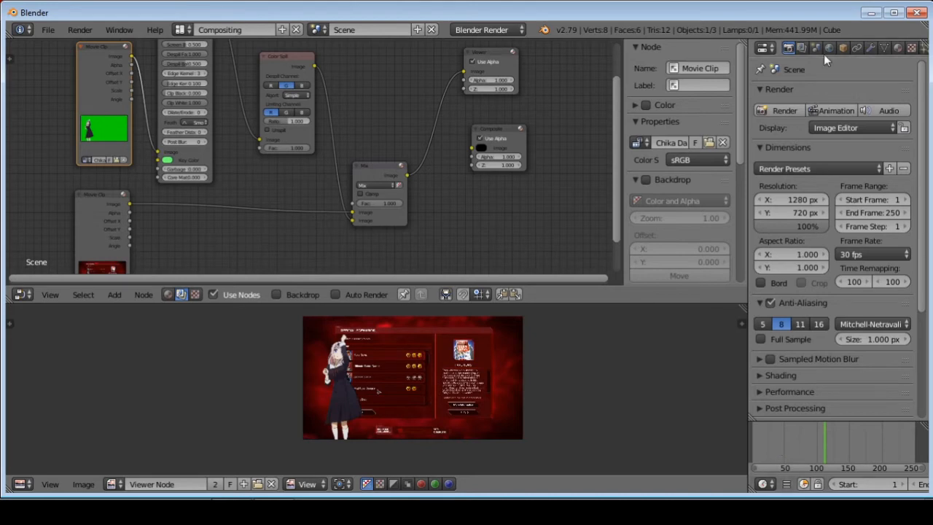
- Minimize Blender, open the Chika Dance Green Screen video from the desktop in VLC, check its total duration, and close the player
click(869, 13)
click(32, 180)
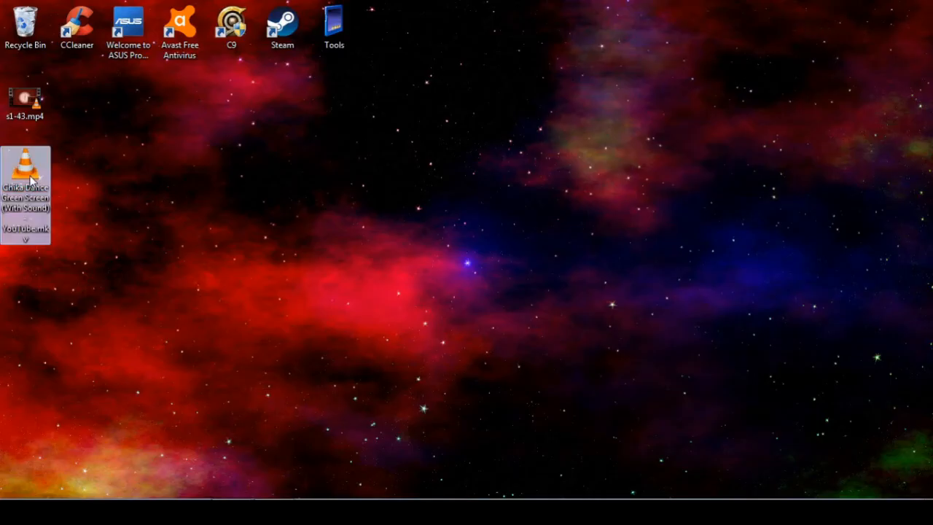
double_click(30, 172)
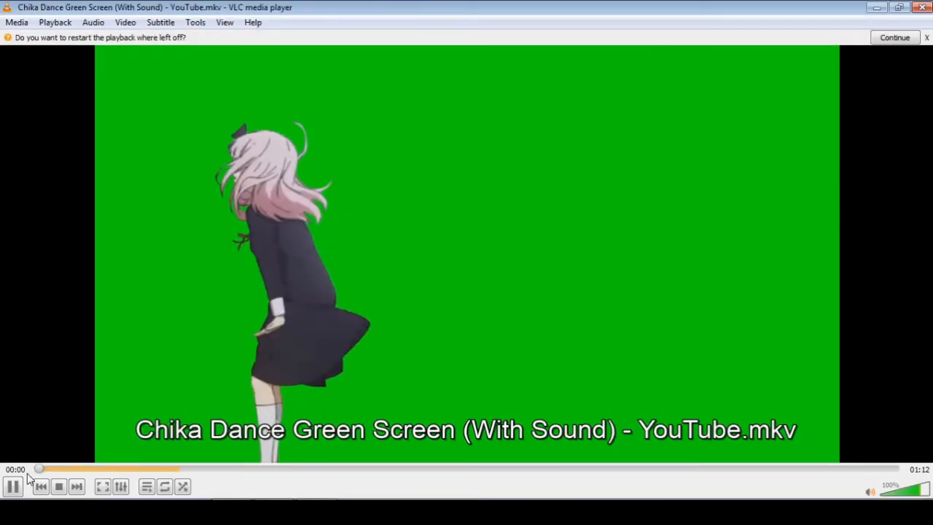
click(19, 486)
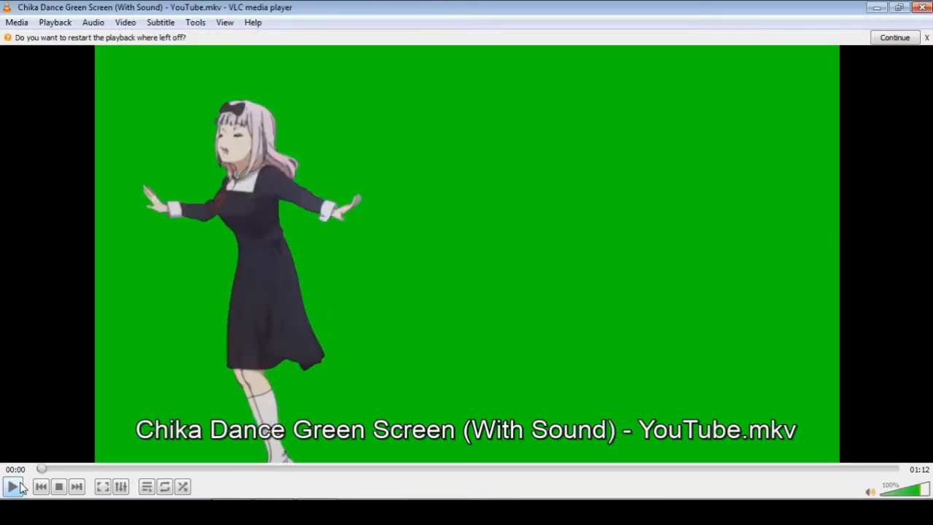
click(926, 37)
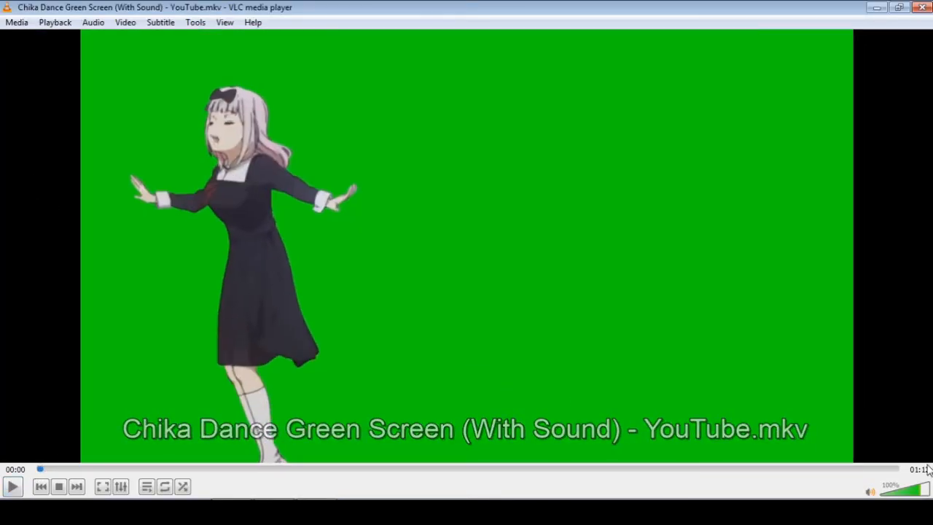
click(918, 9)
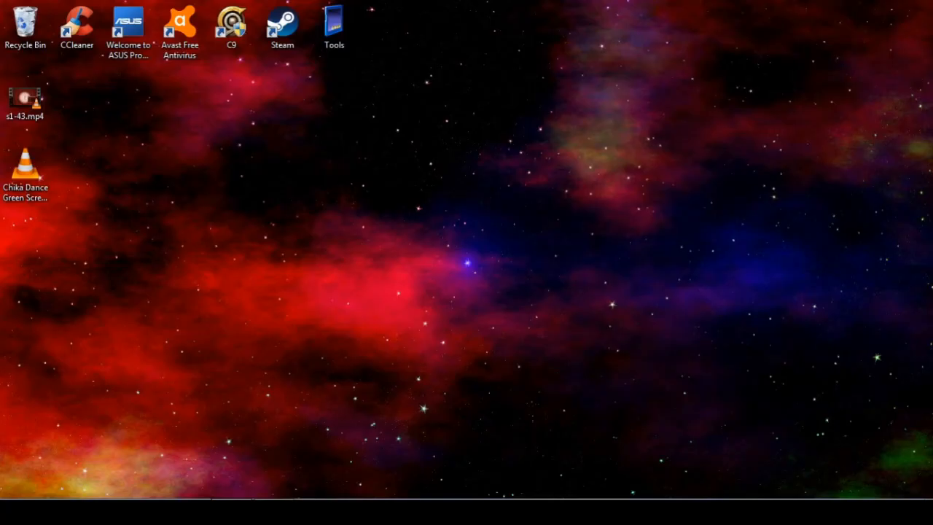
- Open Calculator and multiply the clip's 72 seconds by 30 fps
key(super)
click(53, 315)
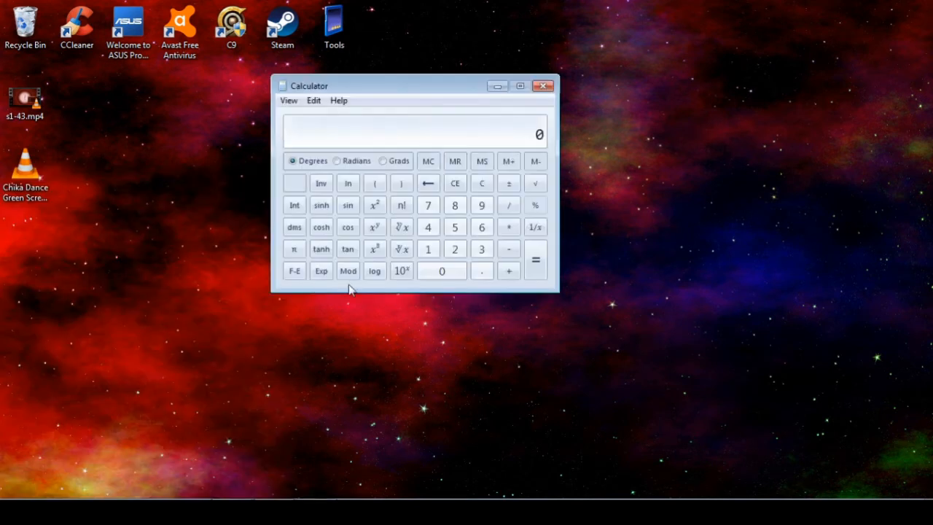
drag(411, 89, 427, 110)
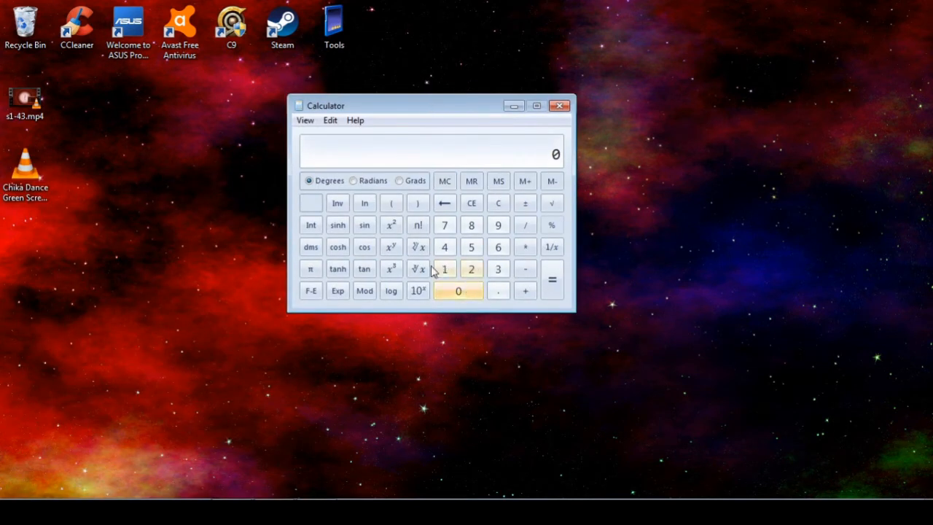
click(447, 230)
click(471, 268)
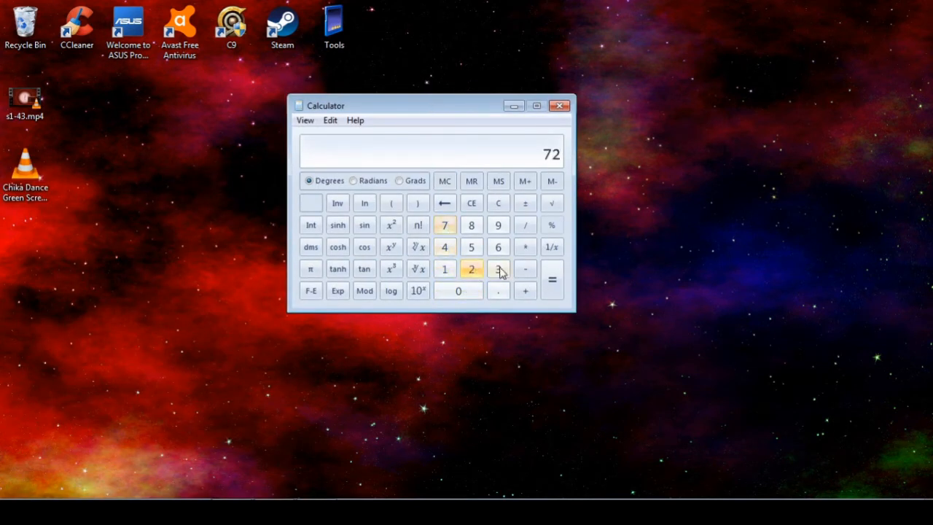
click(524, 246)
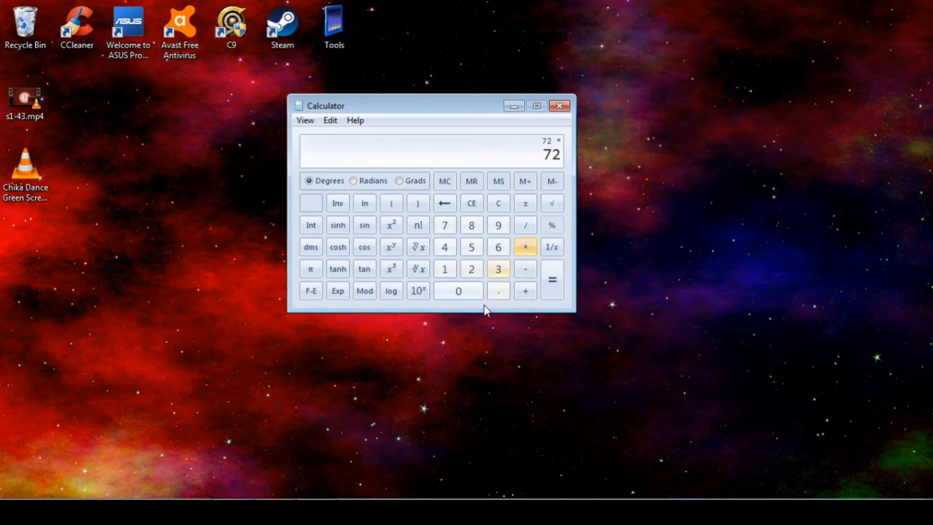
click(497, 270)
click(465, 297)
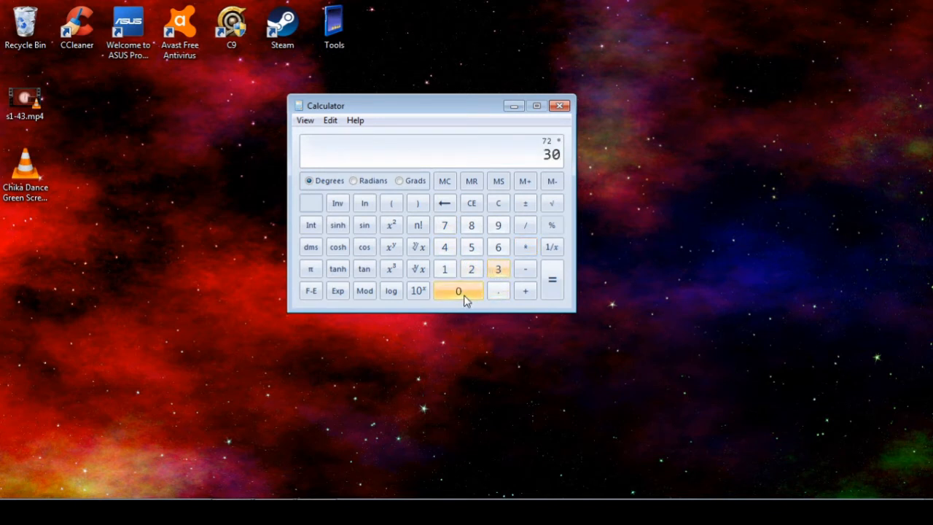
click(552, 290)
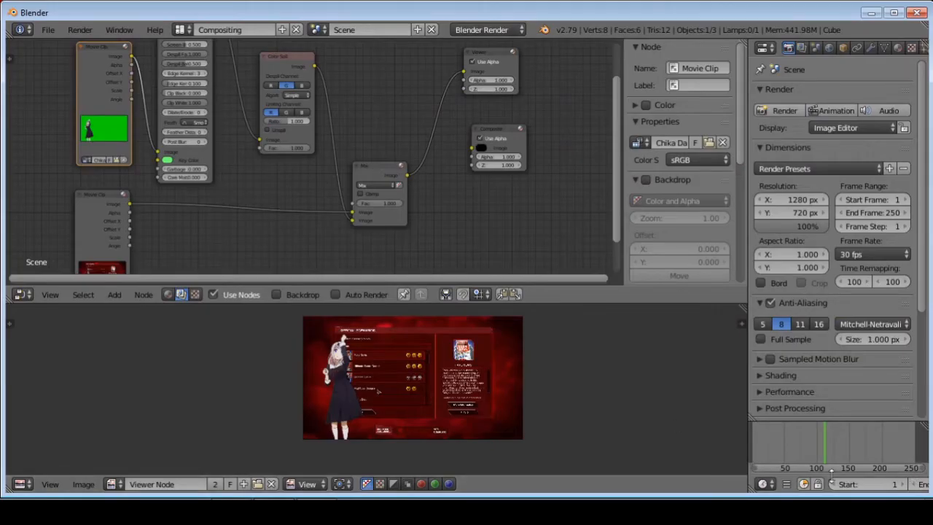
- Switch back to Blender and set the timeline's end frame to 2160
middle_drag(900, 487, 831, 485)
drag(830, 485, 797, 486)
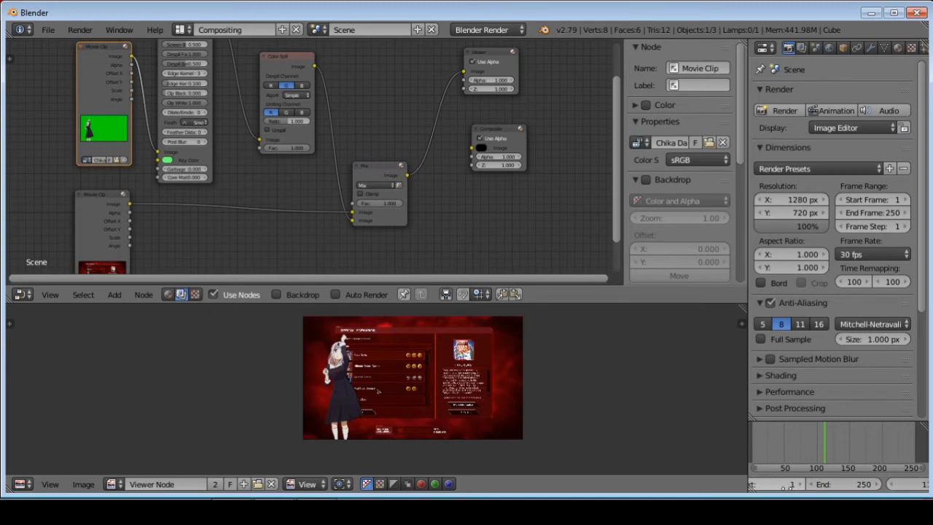
click(831, 484)
text(2160)
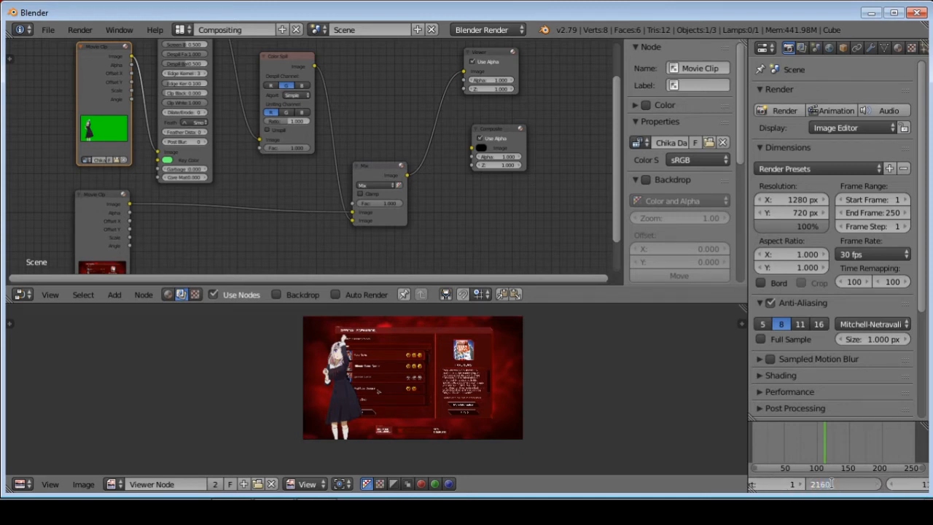
key(Return)
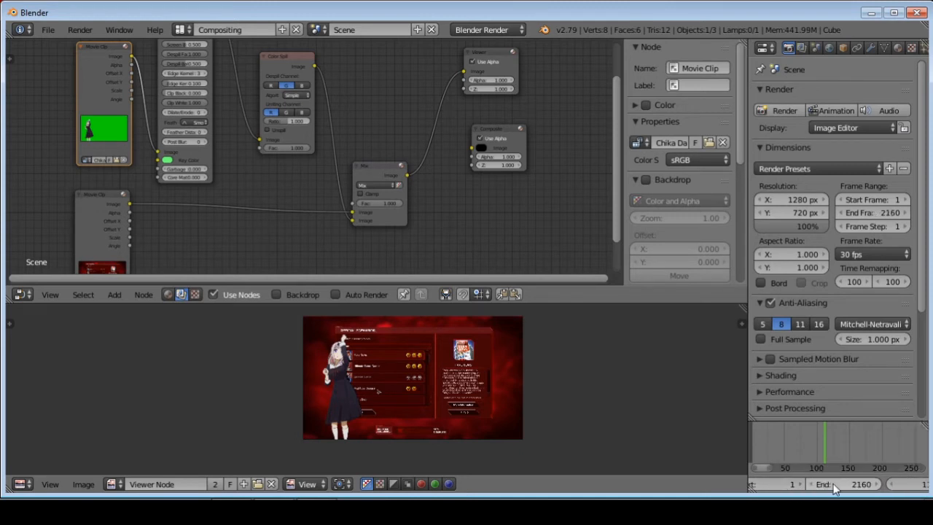
- Copy the end frame value and paste it as the current frame, placing the playhead at 2160
scroll(809, 445, down, 2)
scroll(873, 445, down, 5)
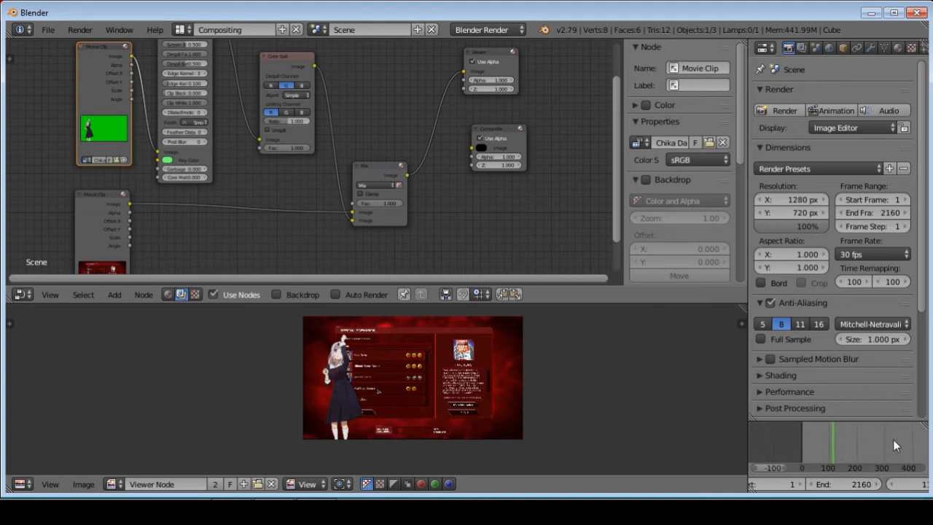
scroll(873, 434, down, 1)
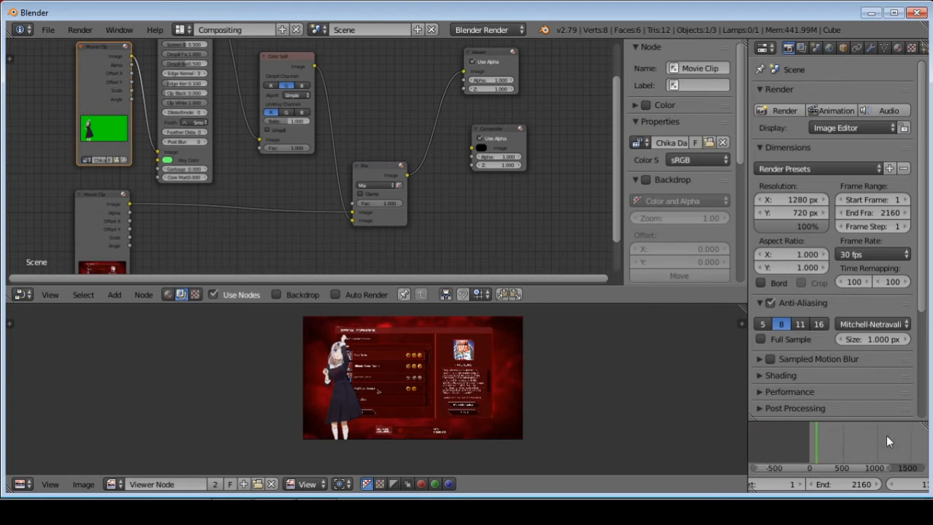
middle_drag(886, 435, 799, 431)
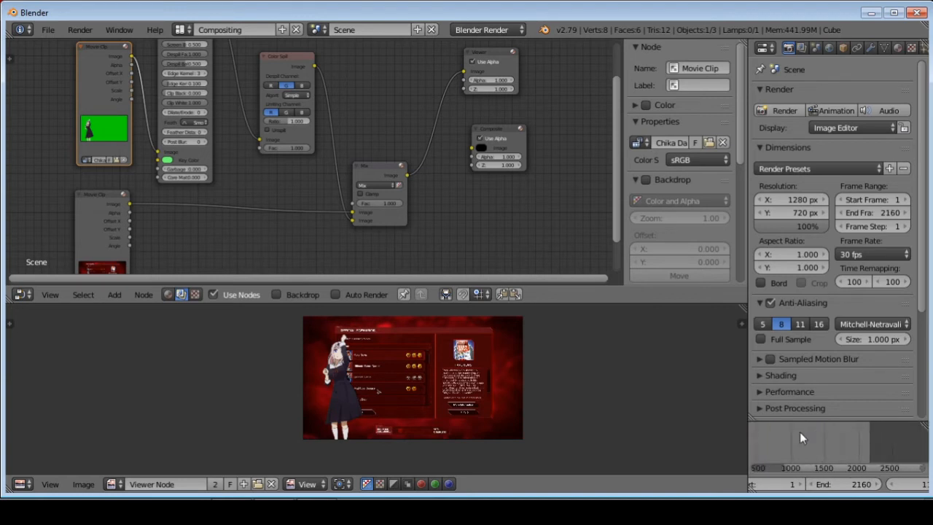
click(850, 484)
key(ctrl+c)
click(884, 494)
middle_drag(899, 488, 856, 487)
click(875, 483)
key(ctrl+v)
key(Return)
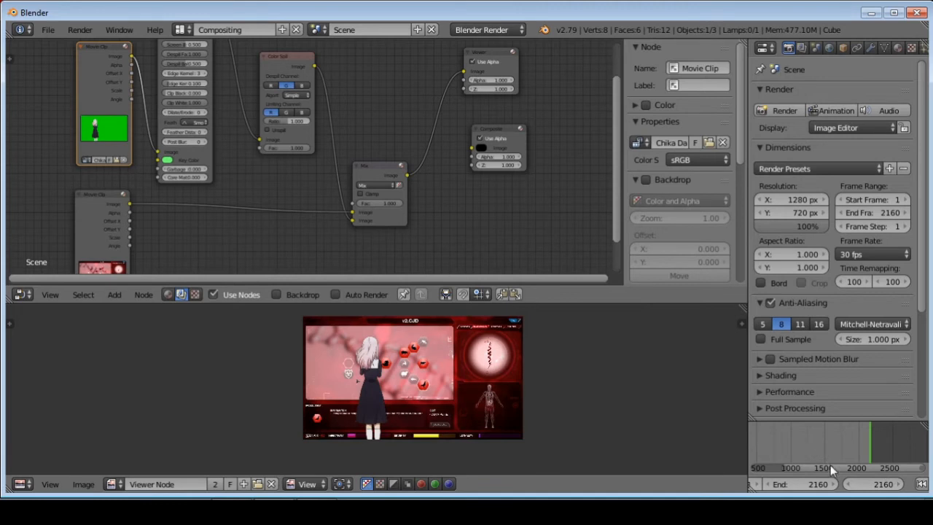
- Advance the current frame one by one to 2166 to find the clip's last frame, then step back to 2165
click(901, 485)
click(901, 485)
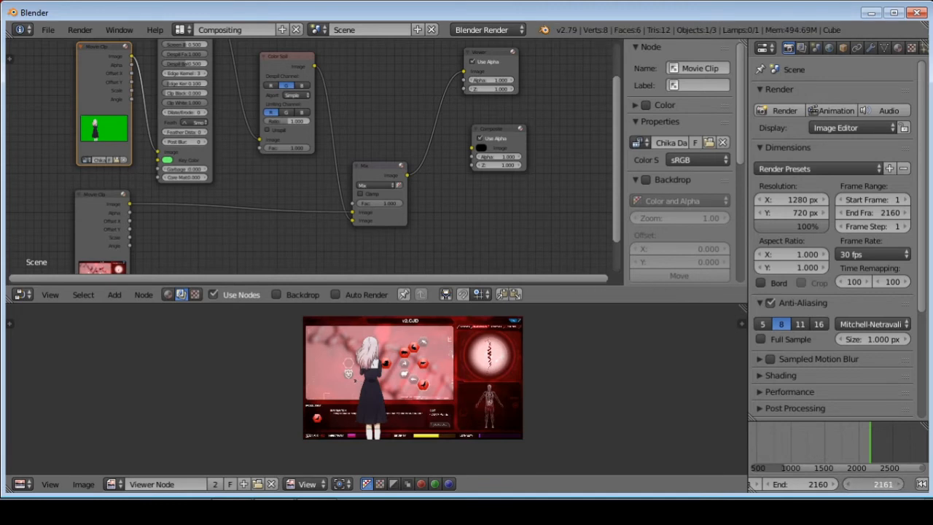
click(901, 485)
click(901, 485)
click(901, 485)
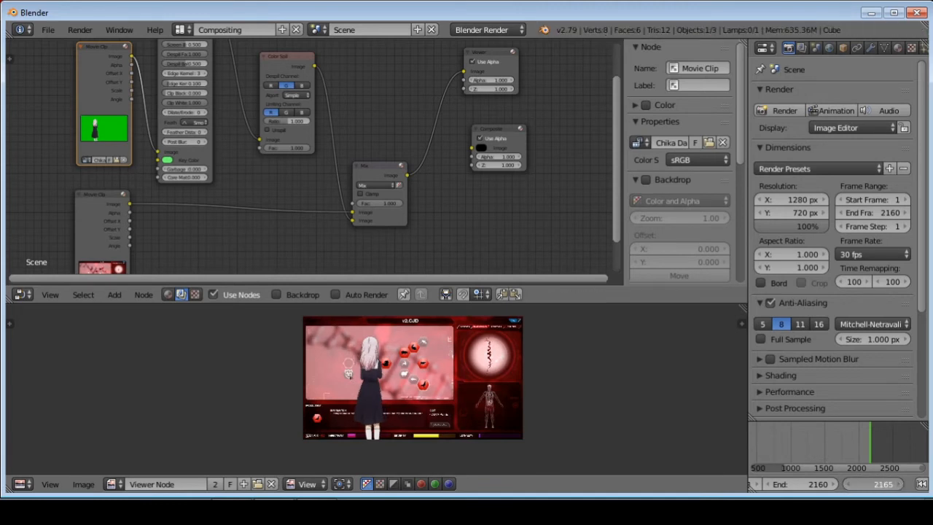
click(902, 484)
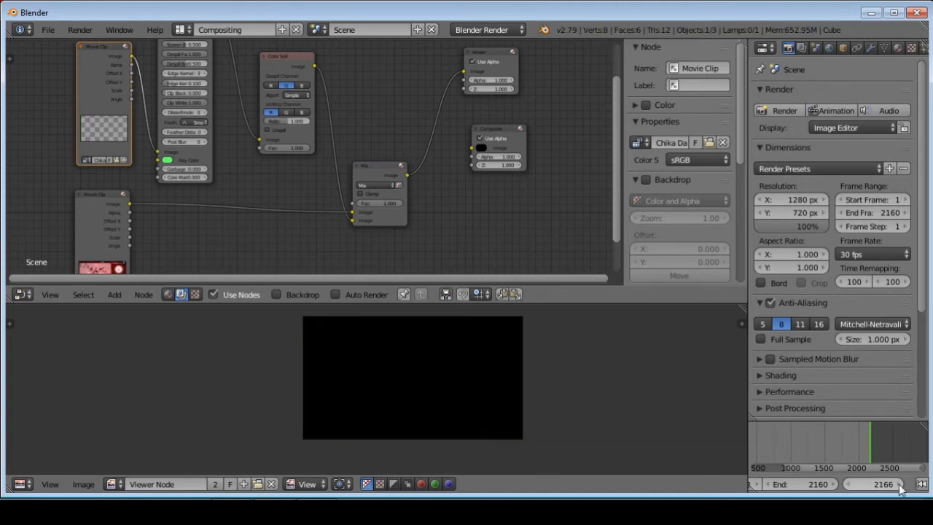
click(846, 485)
- Raise the timeline's end frame to 2165
click(835, 485)
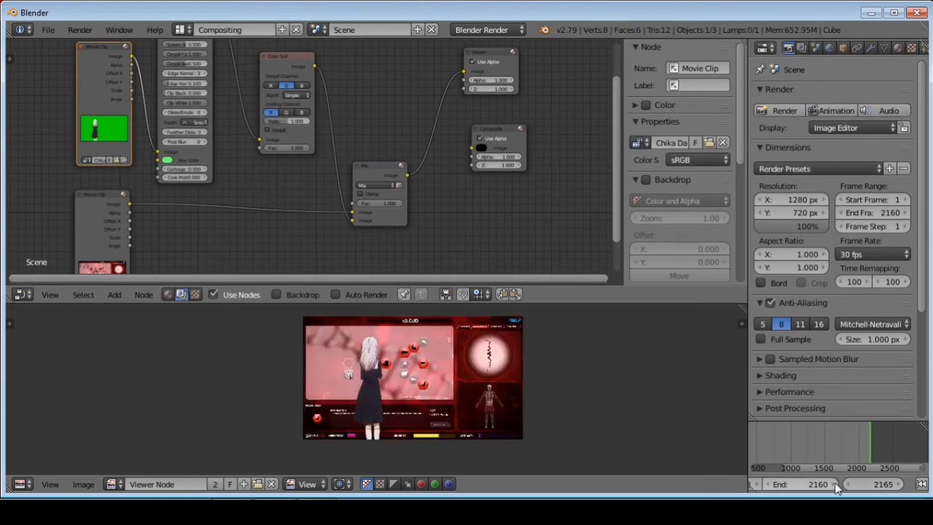
click(836, 485)
click(836, 485)
click(836, 485)
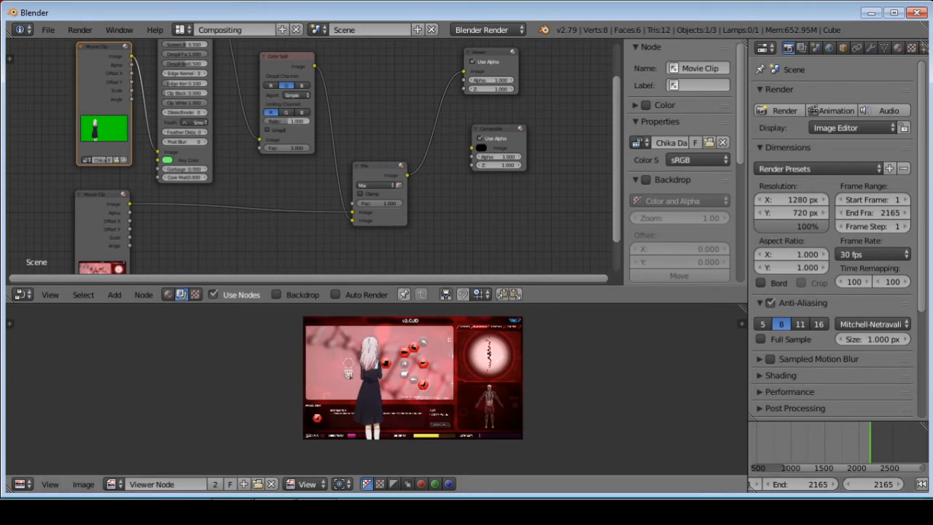
- Bring up Calculator, multiply 72 by 30.07 to check the frame count, then clear and minimize it
click(363, 510)
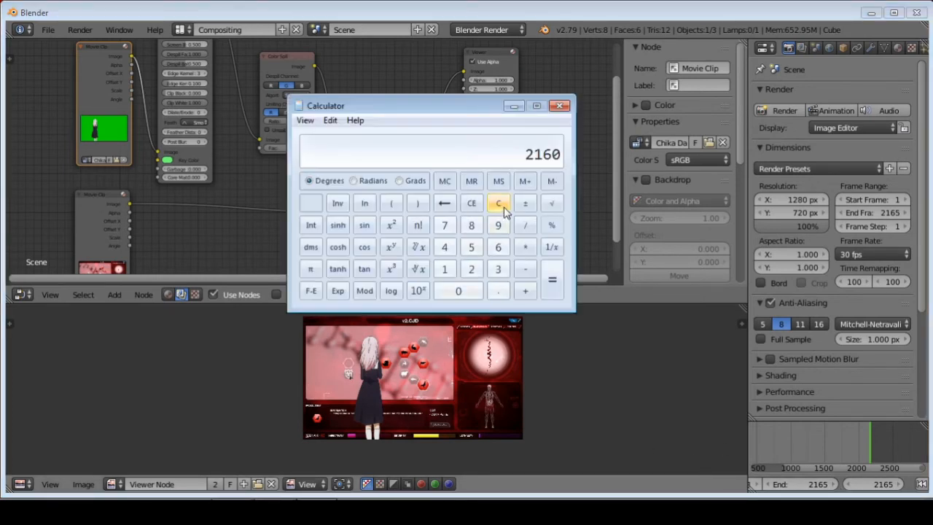
click(499, 205)
click(444, 225)
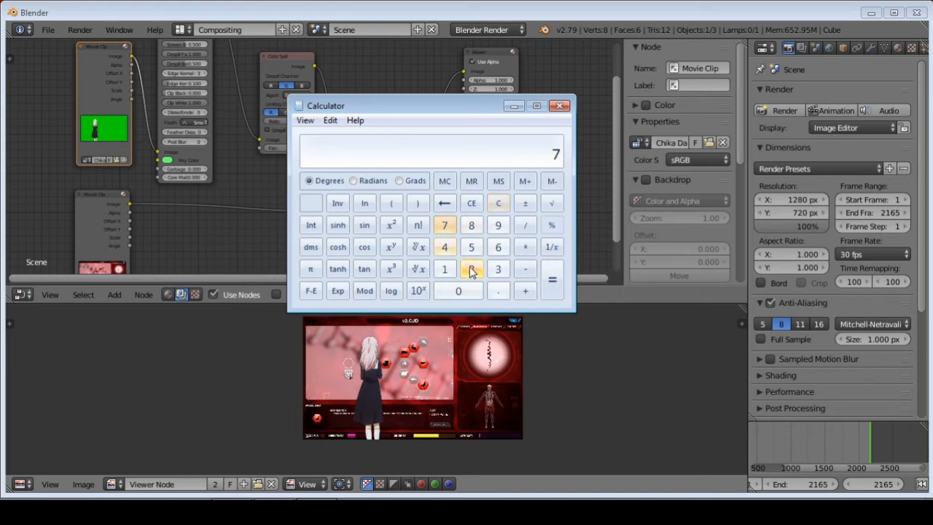
click(471, 268)
click(524, 246)
click(498, 269)
click(466, 292)
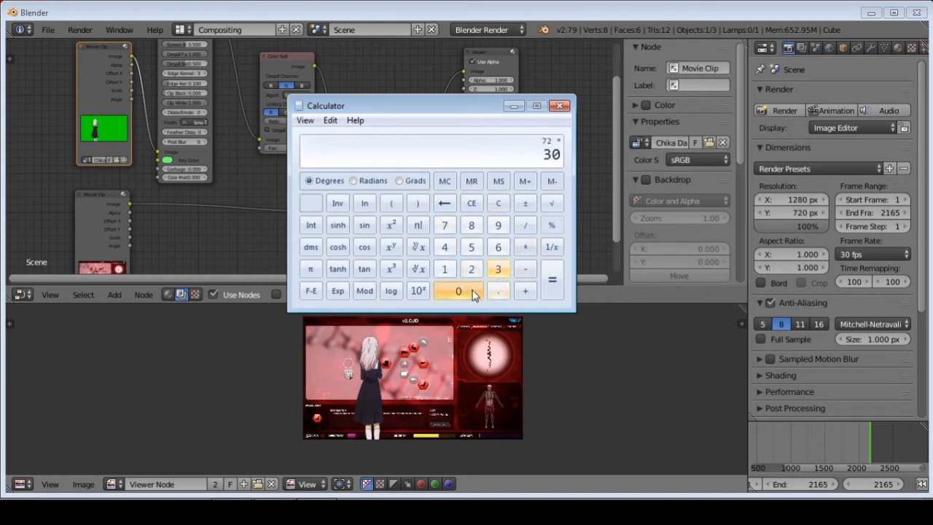
click(498, 290)
click(458, 291)
click(444, 225)
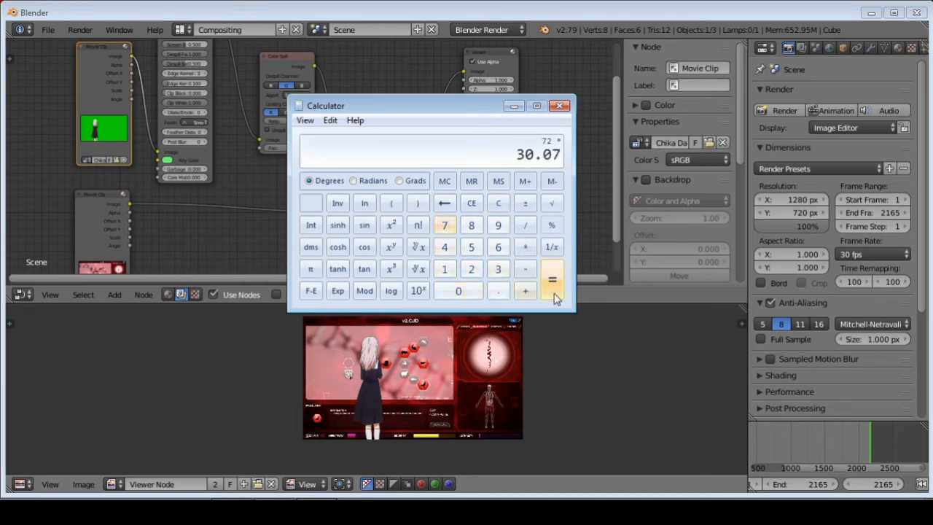
click(552, 281)
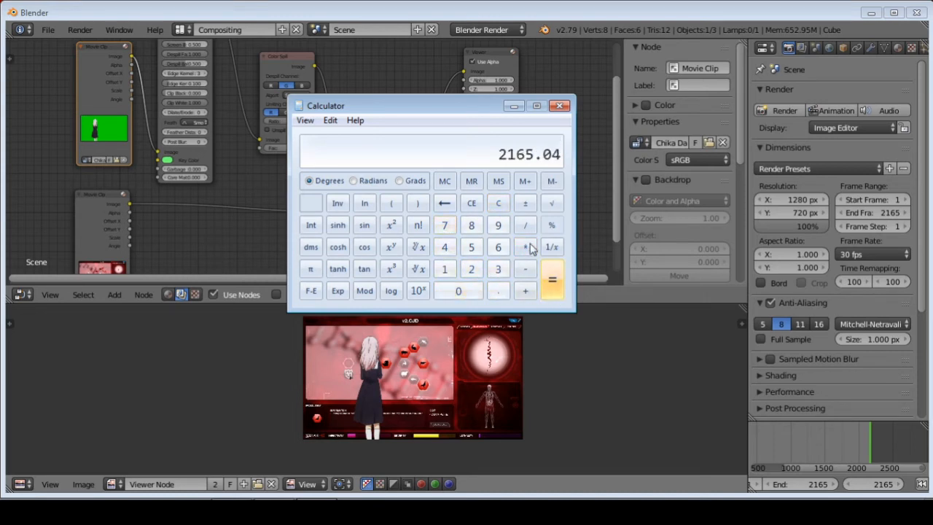
click(497, 206)
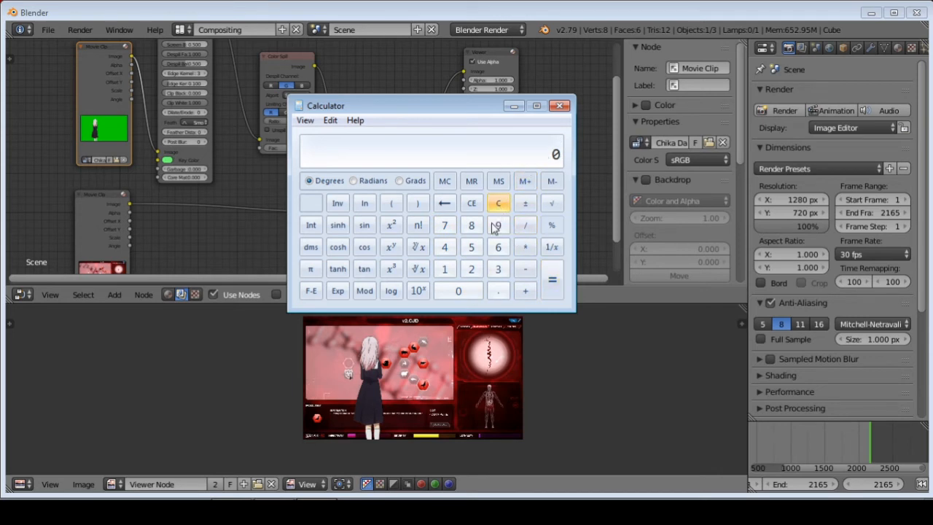
click(514, 108)
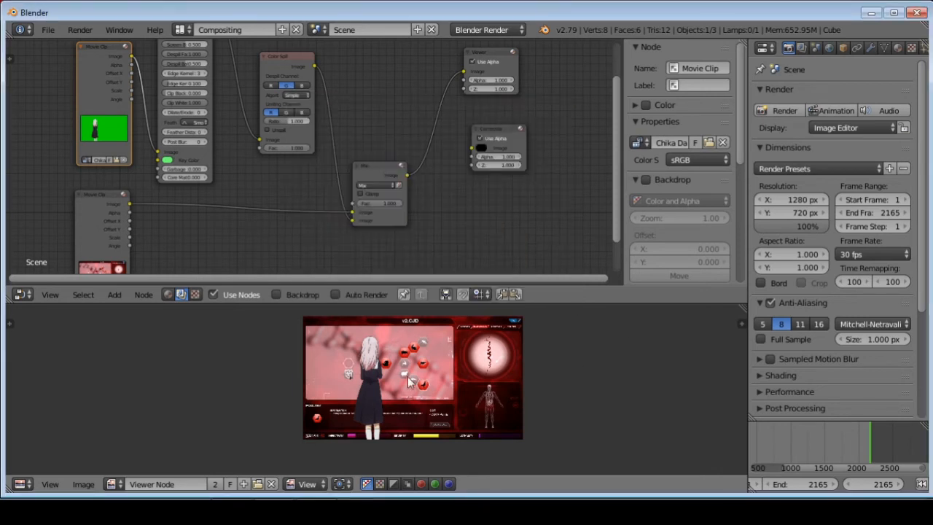
- Link the Mix node's output to the Composite node's Image input
middle_drag(370, 367, 365, 380)
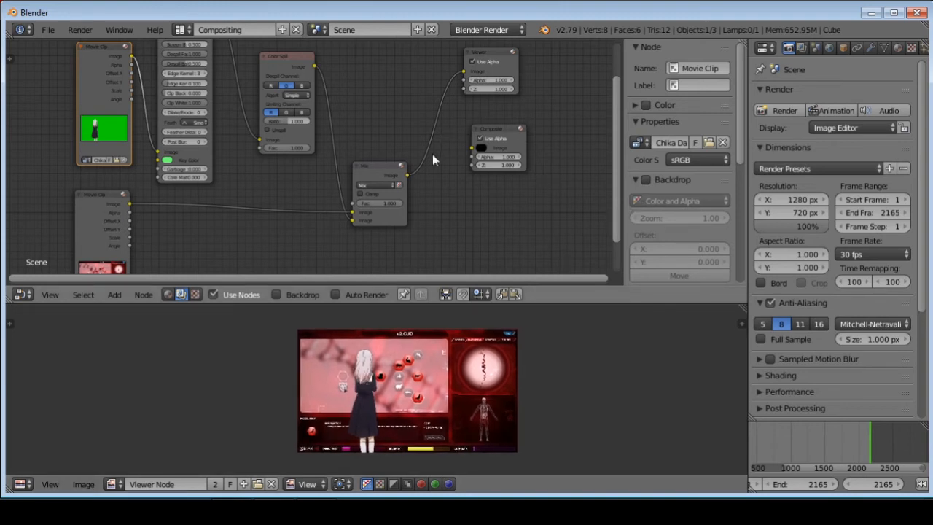
drag(406, 176, 471, 149)
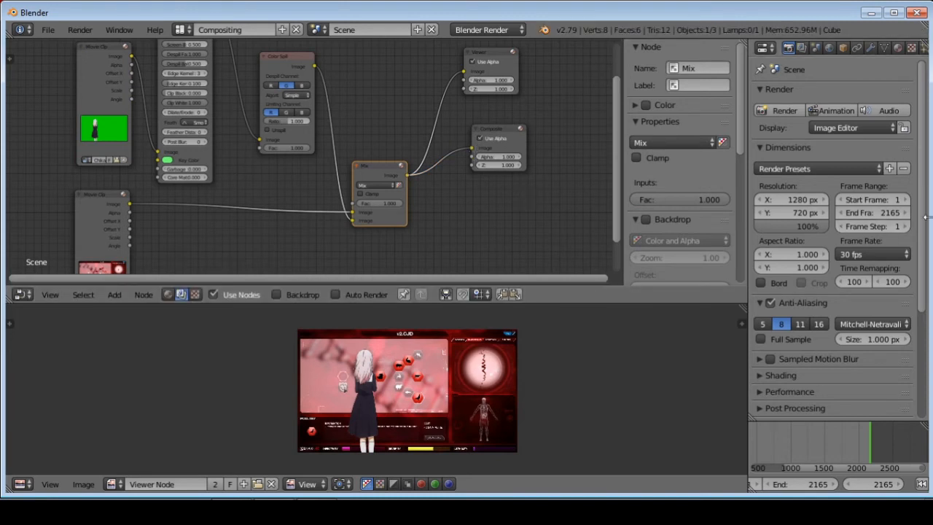
- Expand the render's Encoding settings and review the container, video codec, output quality and audio codec
scroll(921, 222, down, 5)
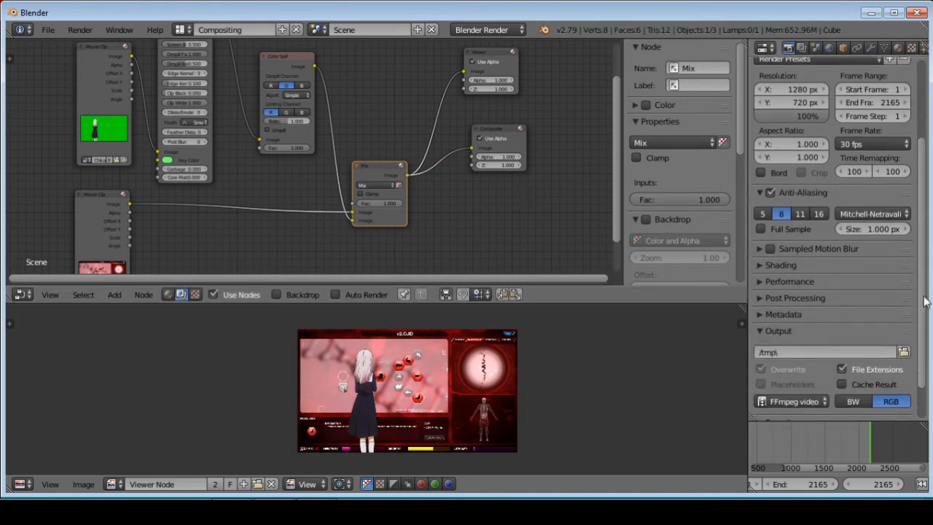
click(769, 383)
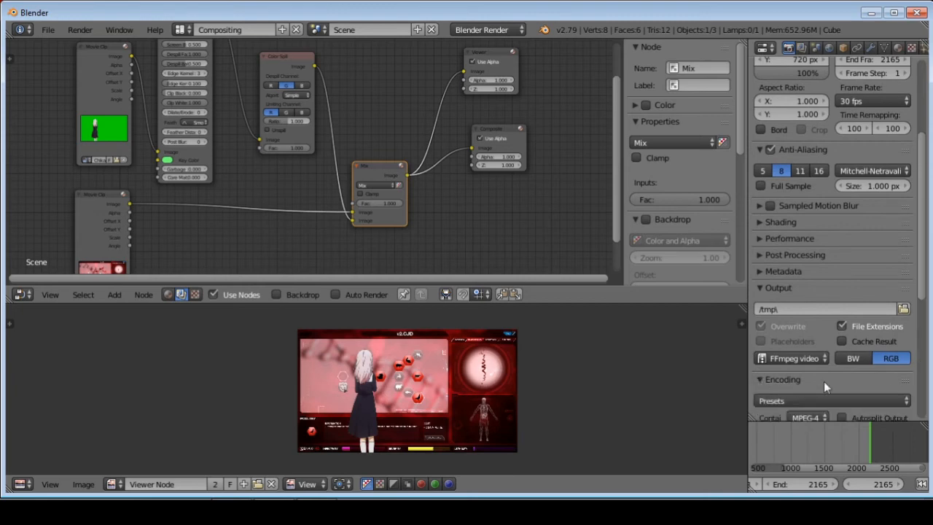
scroll(829, 380, down, 8)
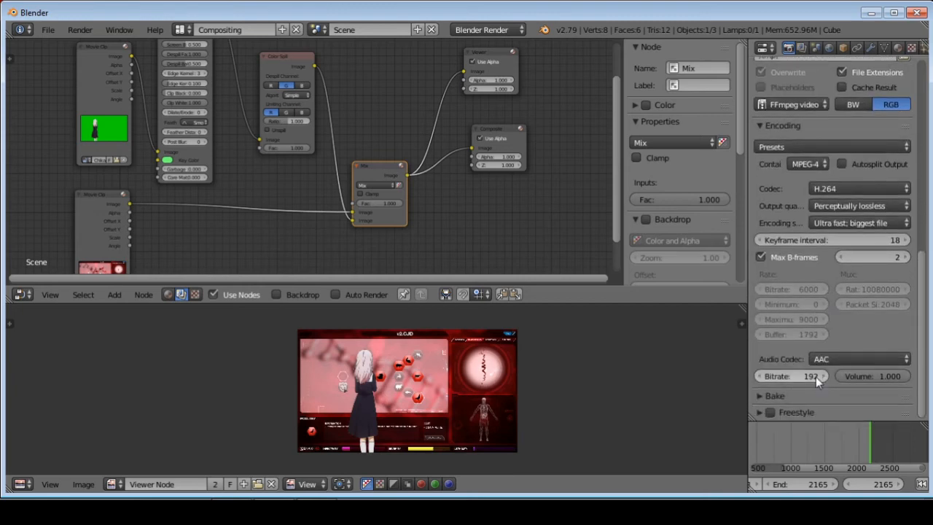
scroll(815, 376, up, 15)
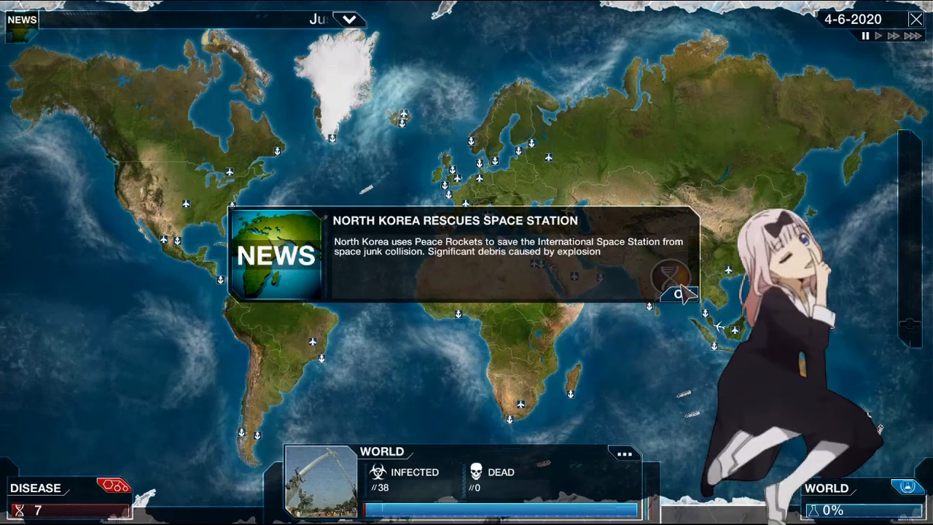
click(677, 282)
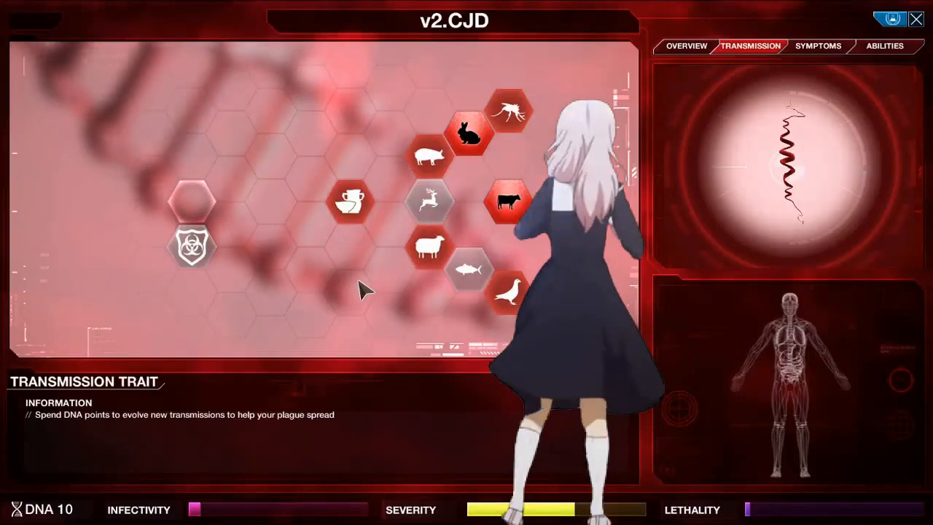
click(350, 208)
click(566, 462)
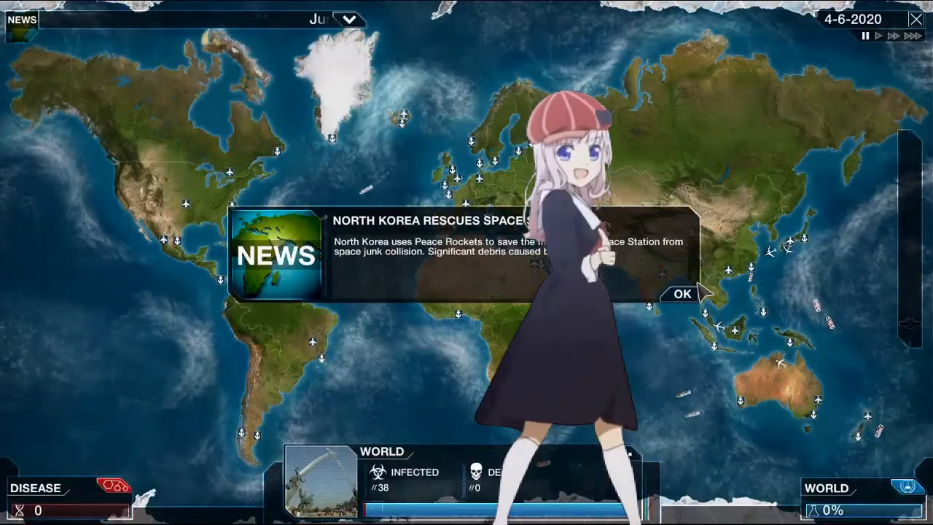
click(683, 294)
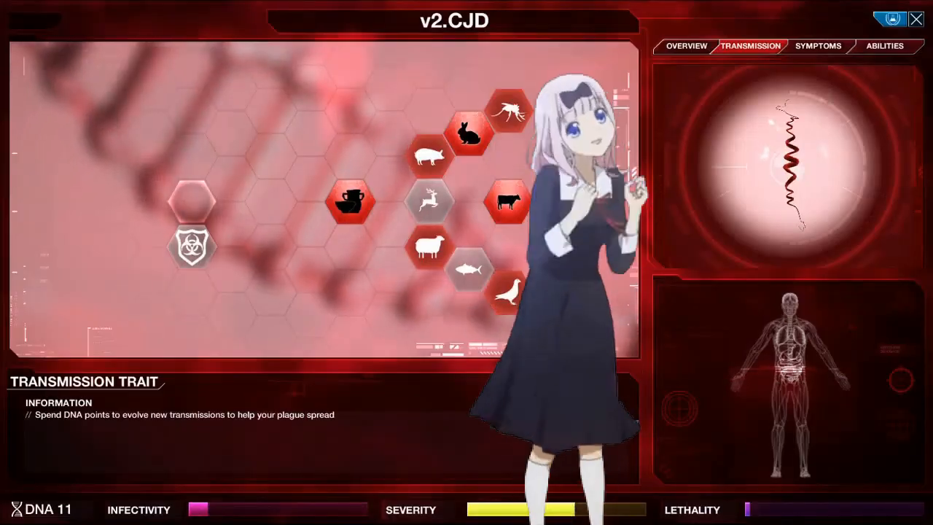
click(441, 162)
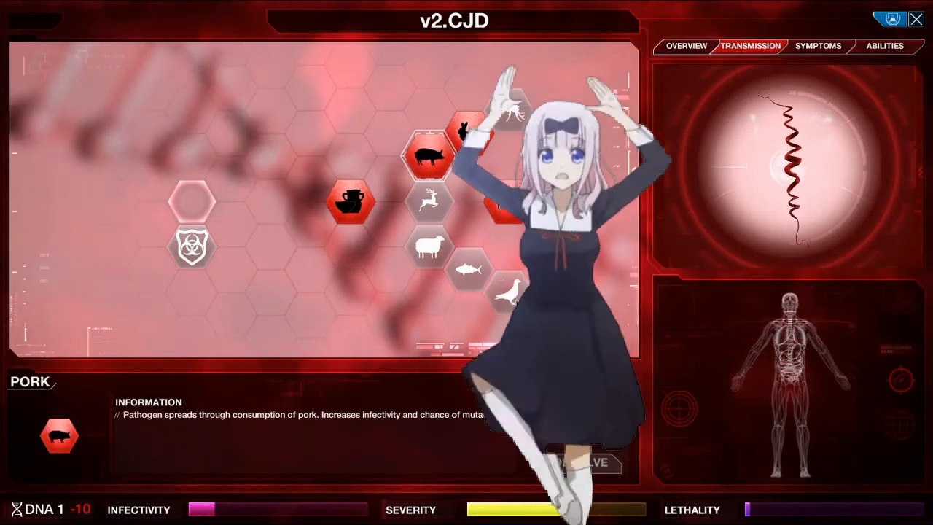
click(503, 198)
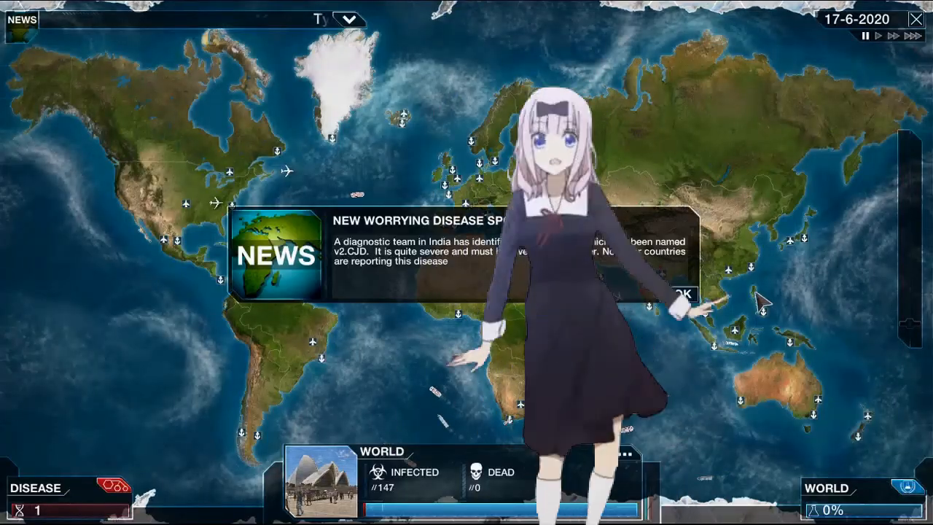